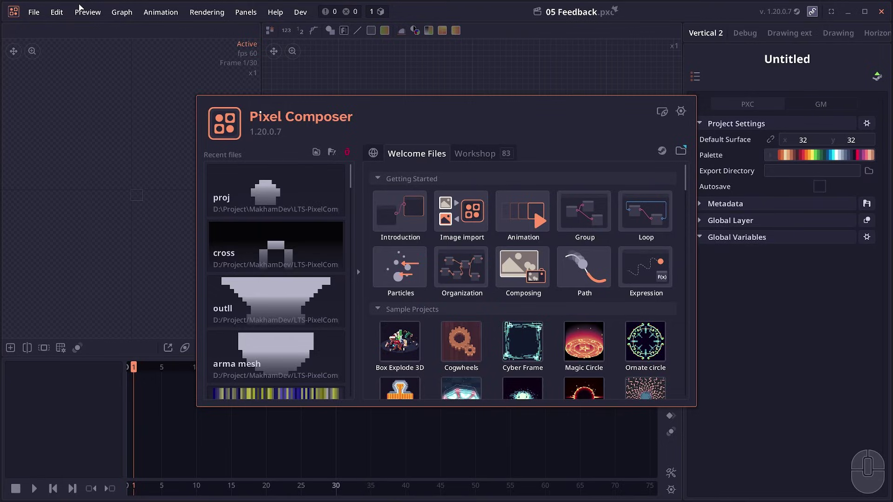
- Dismiss the welcome window and attach a Blur node to the Colored output of an ellipse Draw Shape node
click(155, 183)
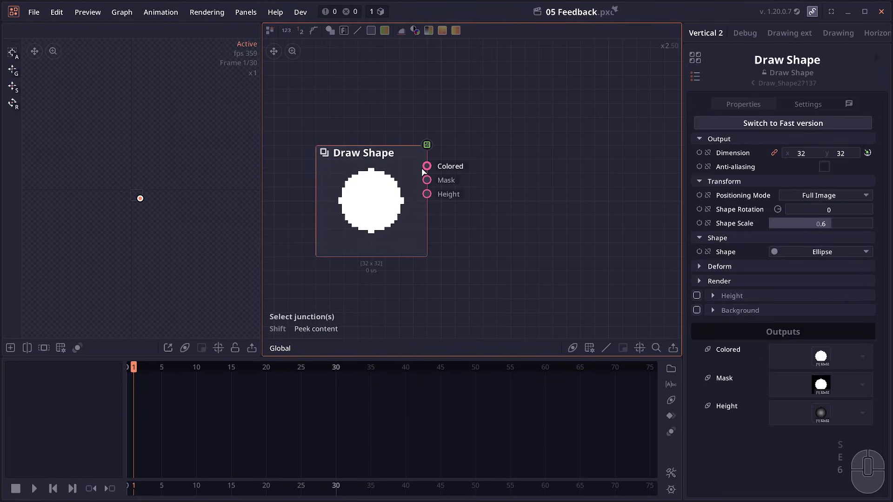
scroll(389, 190, down, 1)
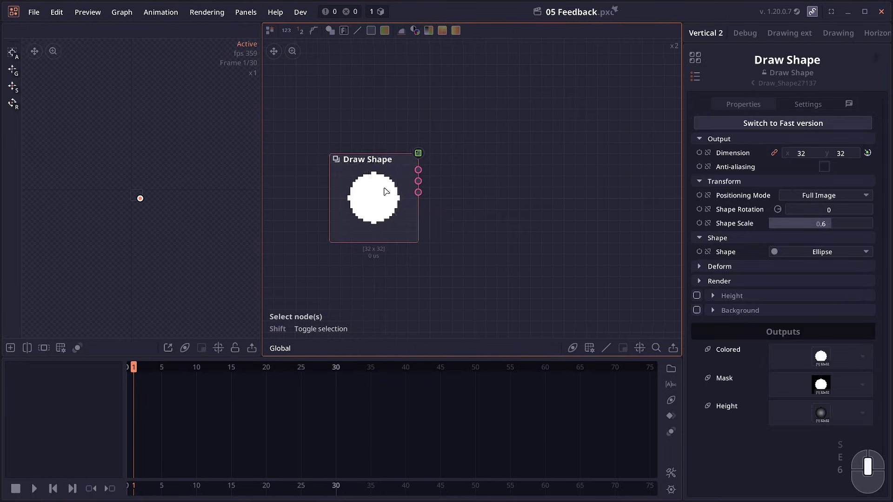
drag(417, 171, 455, 172)
text(blur)
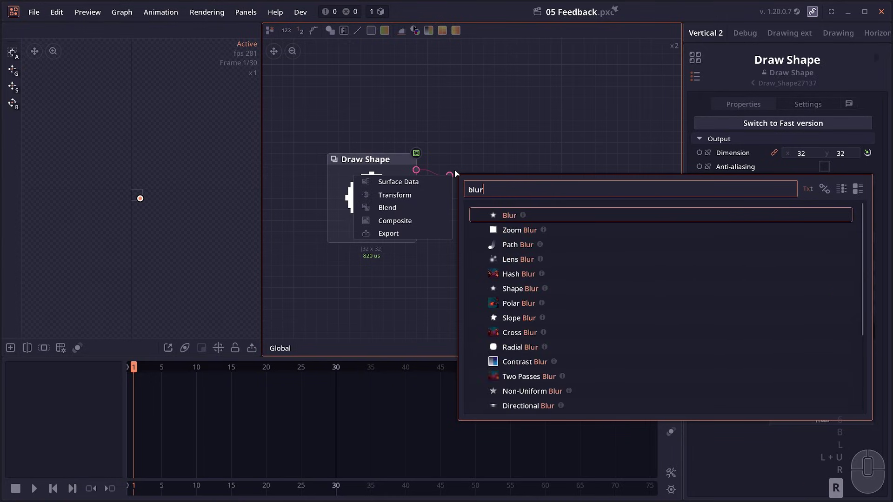
key(Return)
scroll(506, 125, up, 1)
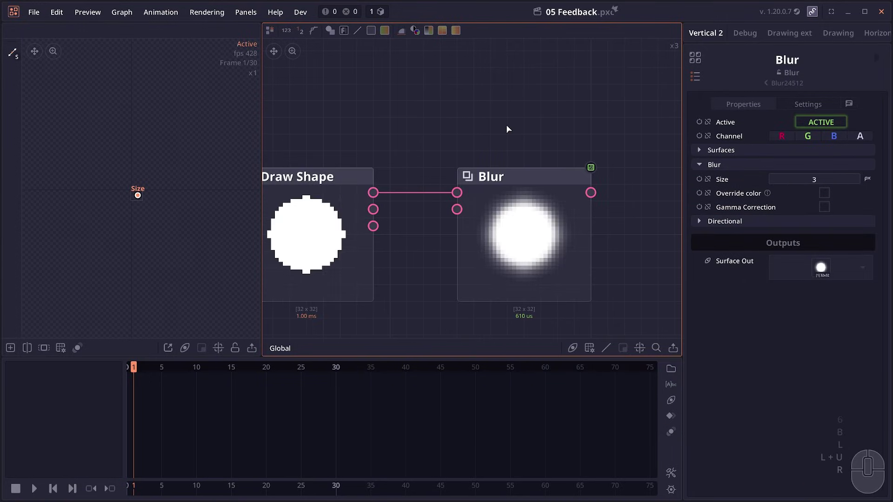
- Loop the Blur node's Surface Out back into its own Surface In as a Feedback connection
drag(591, 193, 458, 193)
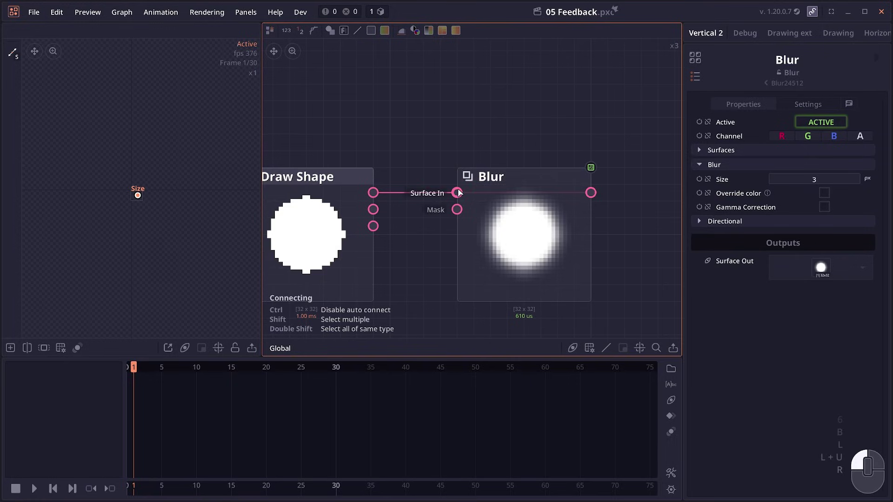
mouse_move(458, 194)
mouse_down()
mouse_move(228, 233)
mouse_move(520, 181)
mouse_move(462, 199)
mouse_up()
scroll(459, 193, down, 1)
scroll(447, 184, up, 2)
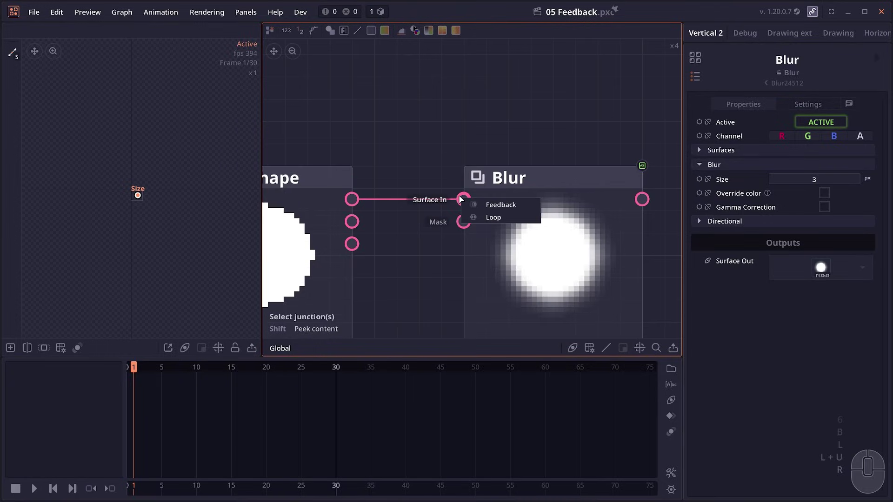
click(513, 207)
scroll(449, 188, down, 2)
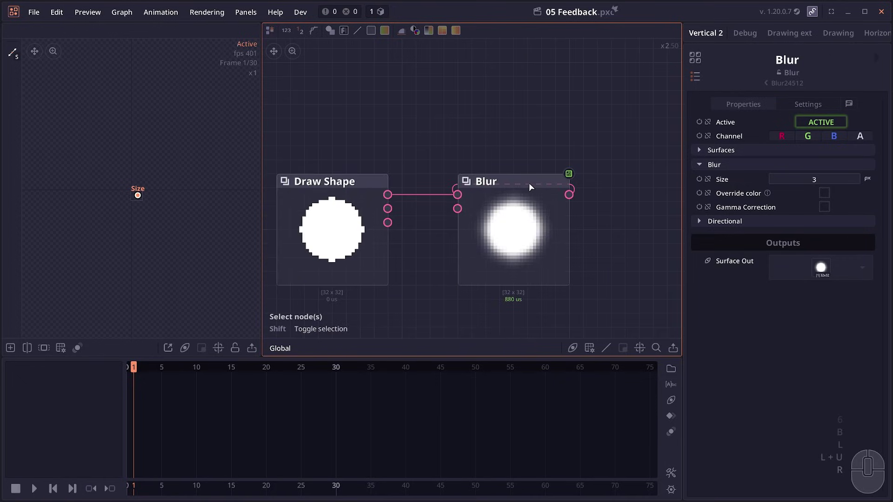
- Play the animation to check the Blur feedback, and return to the first frame
click(34, 487)
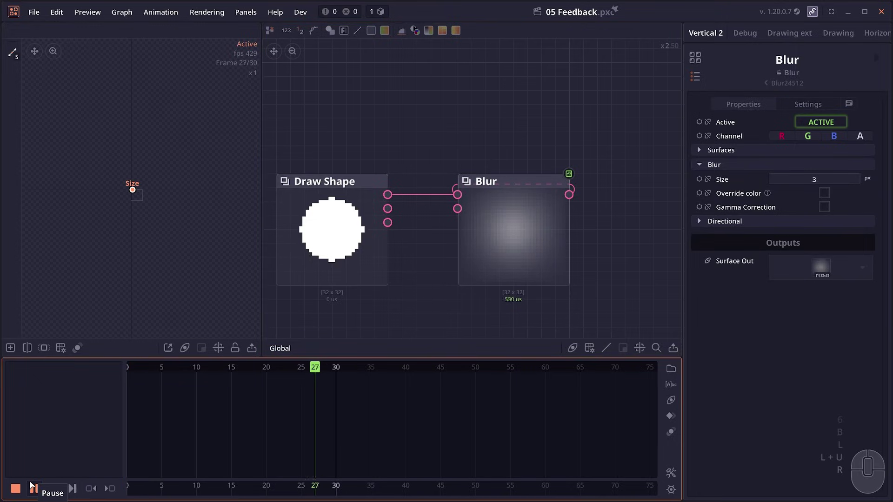
scroll(458, 249, up, 1)
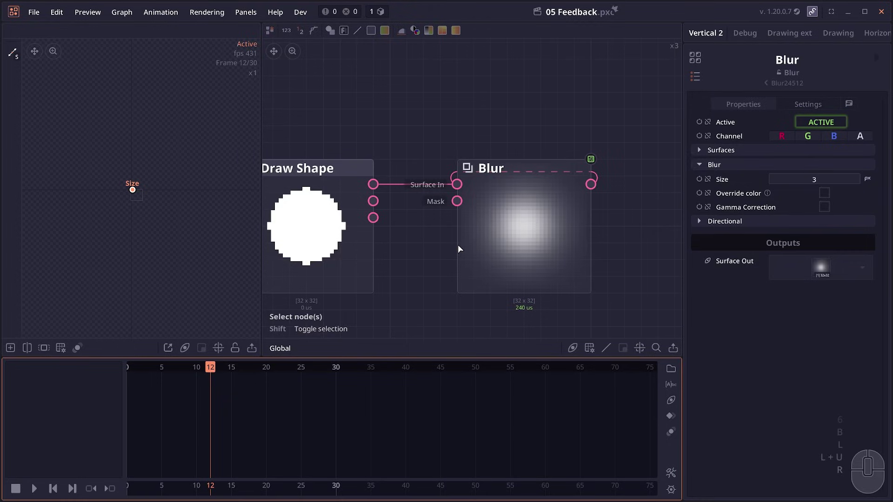
scroll(518, 175, up, 1)
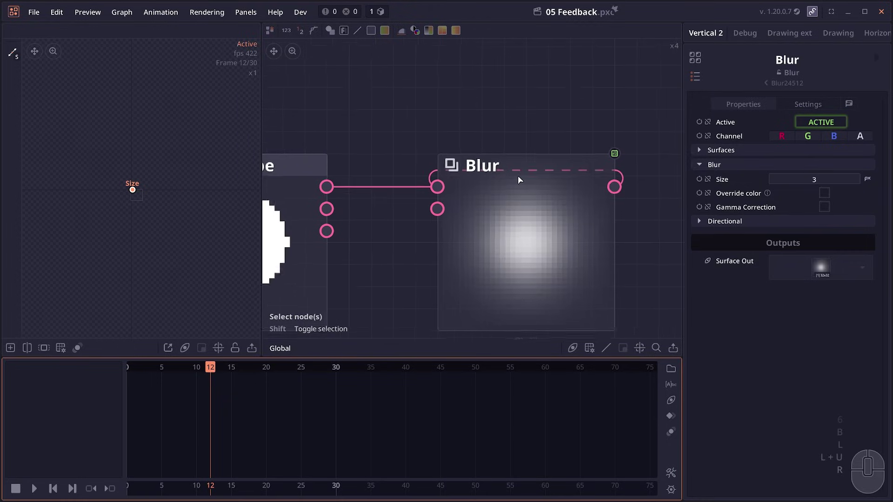
key(Home)
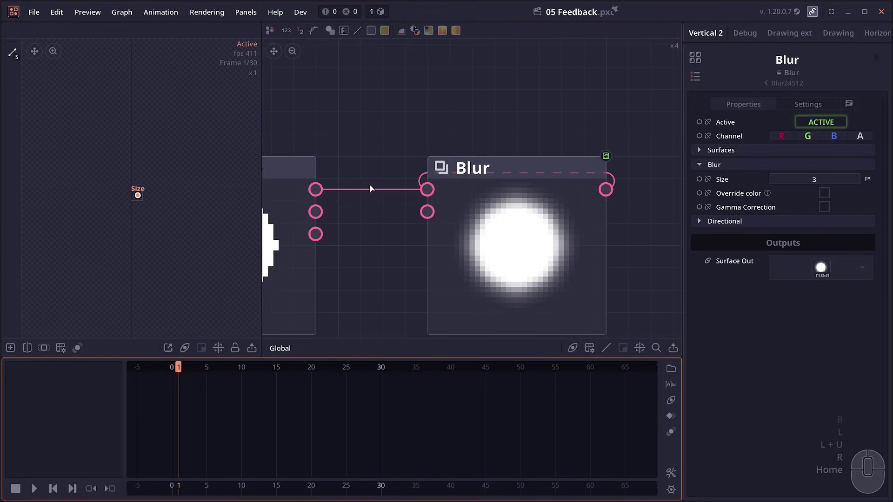
- Preview the Blur output, advance it frame by frame from frame 1, and play the animation
scroll(364, 205, down, 1)
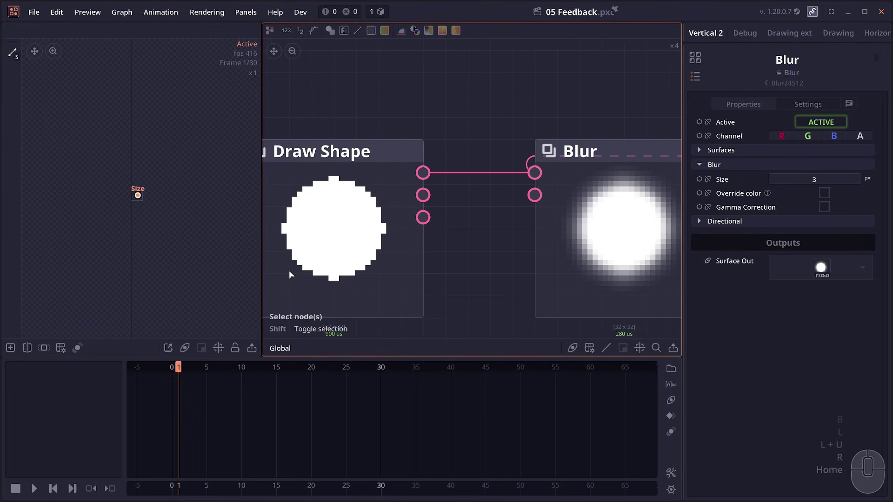
drag(289, 270, 407, 201)
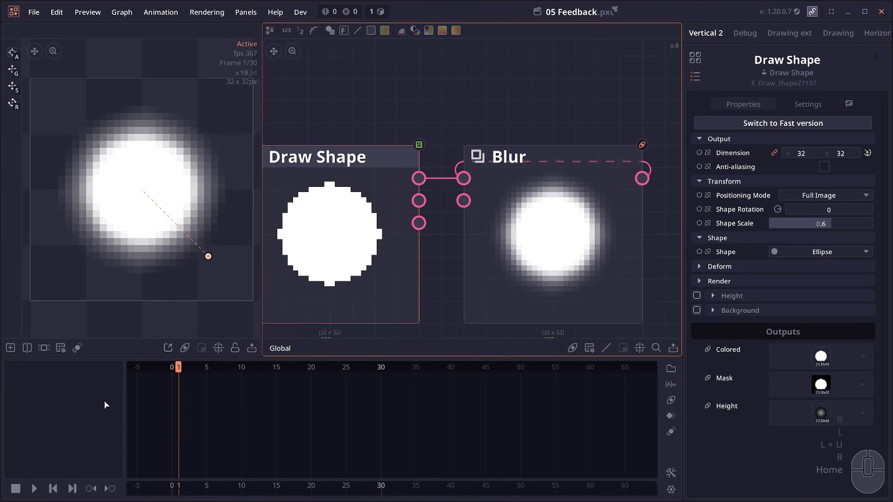
key(Right)
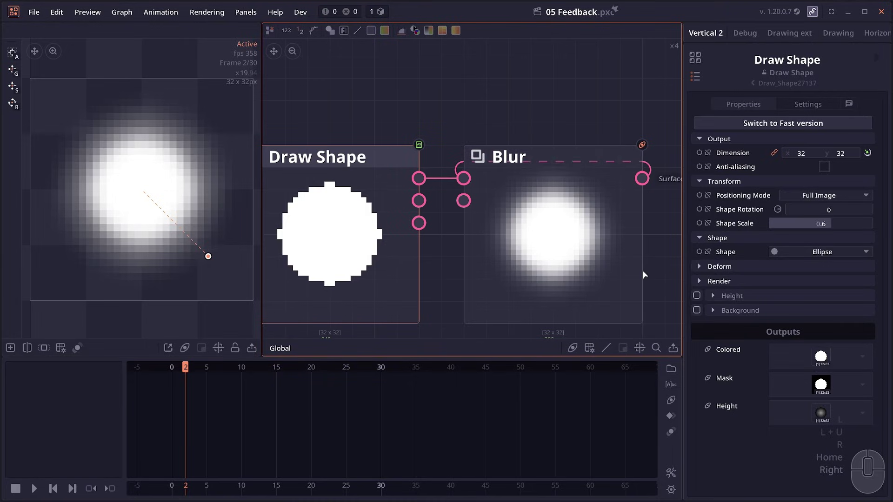
key(Right)
key(Right)
key(Right)
key(Right)
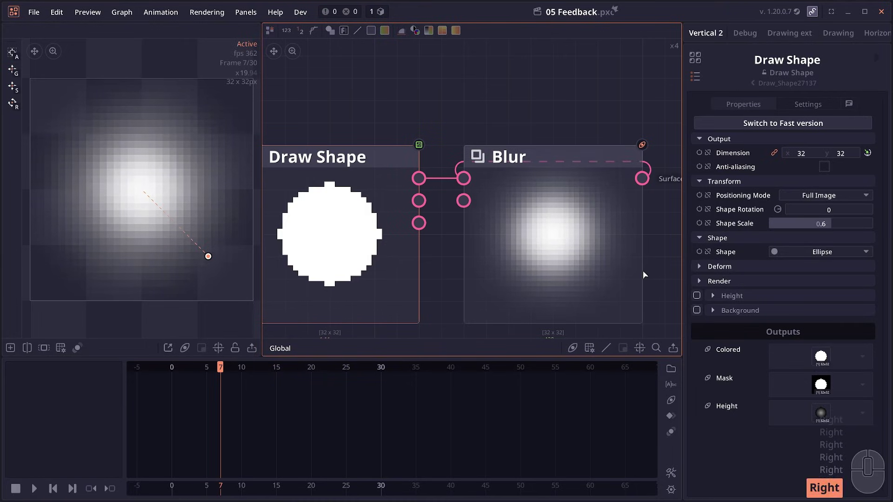
key(space)
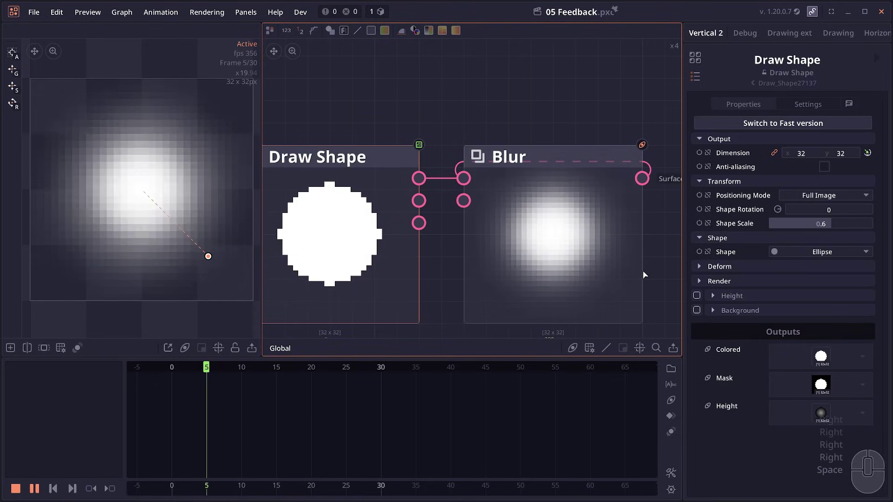
key(space)
- Remove the Blur Surface Out feedback connection from the Blur node's Surface In
scroll(581, 256, down, 1)
click(530, 244)
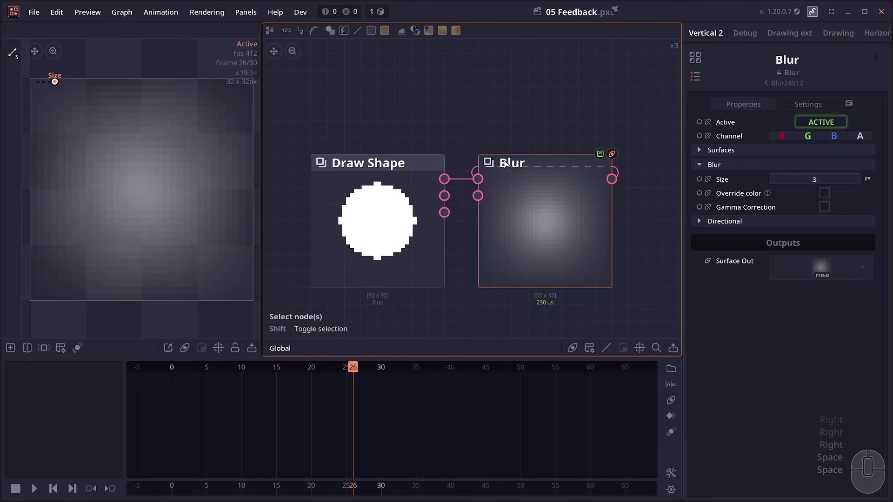
right_click(478, 179)
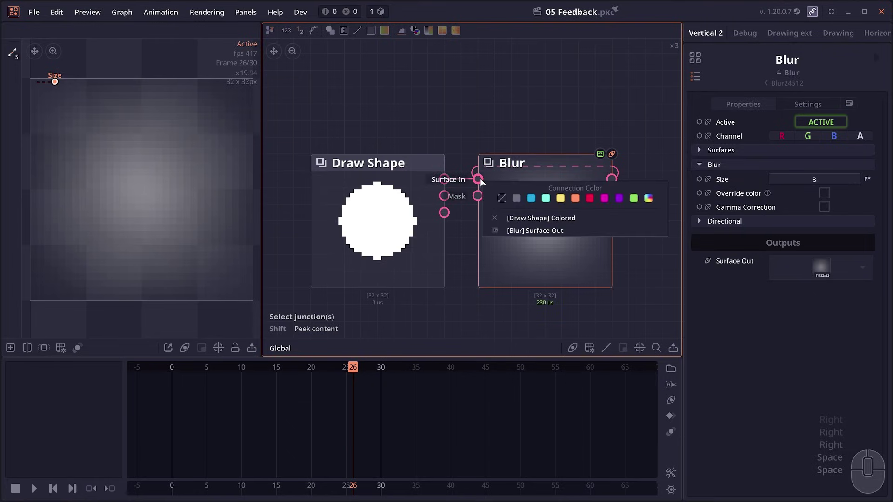
click(495, 231)
click(557, 253)
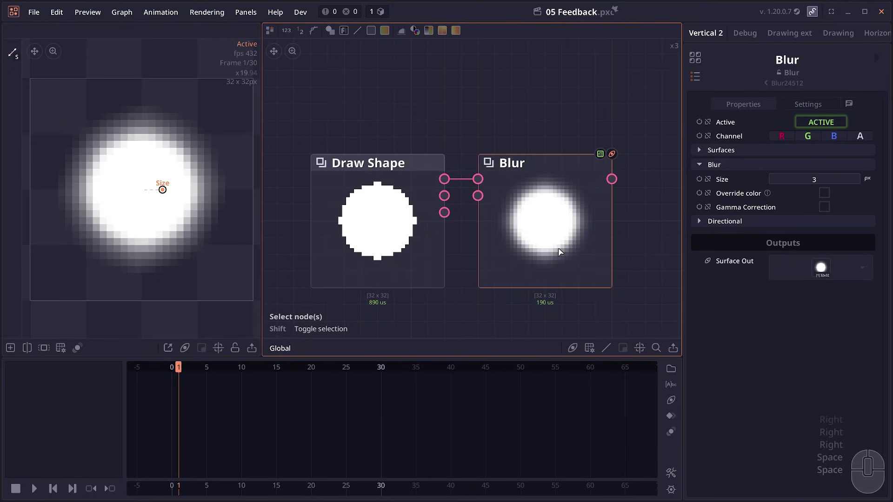
- Set the Blur node's size to 8 px and delete the node
mouse_move(793, 179)
mouse_down()
mouse_move(812, 180)
mouse_move(785, 180)
mouse_up()
drag(533, 203, 545, 189)
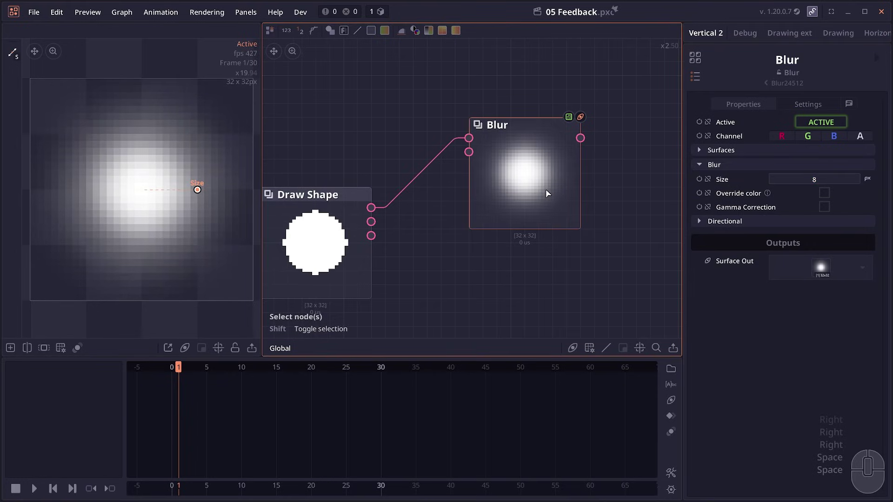
drag(545, 188, 553, 199)
key(Delete)
- Add a Diffuse node fed by the ring shape from the Draw Shape node
right_click(436, 196)
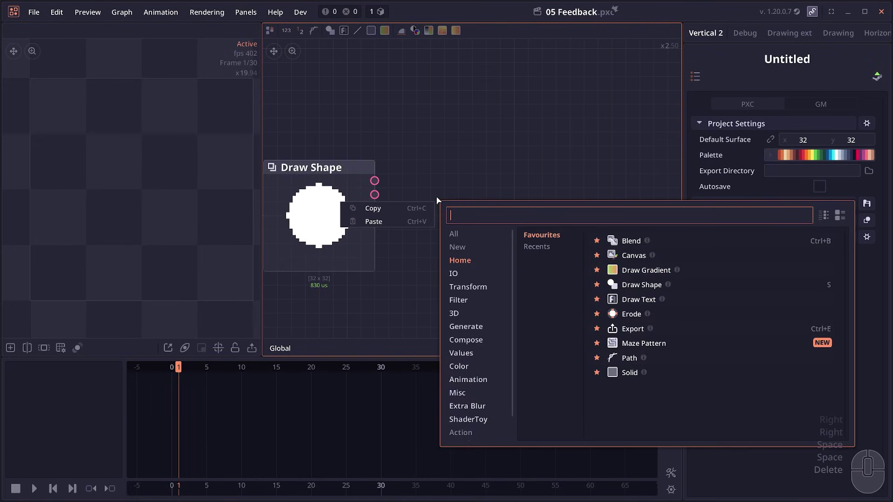
text(diff)
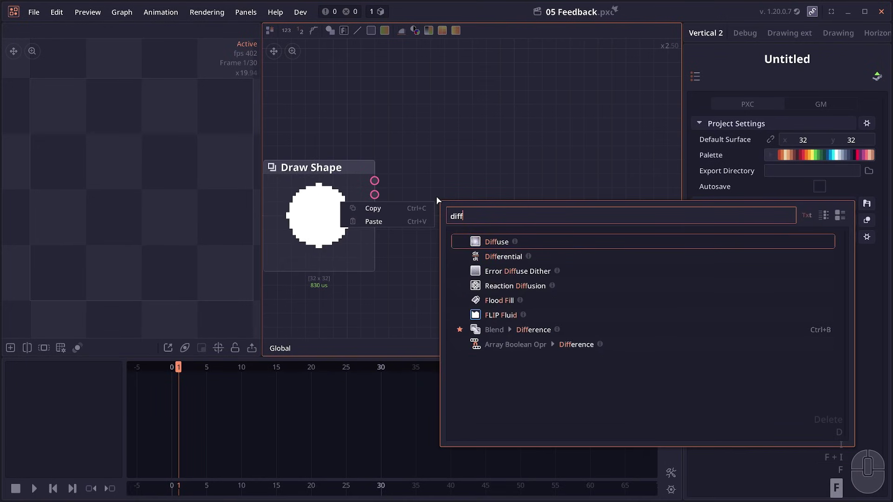
key(Return)
click(452, 283)
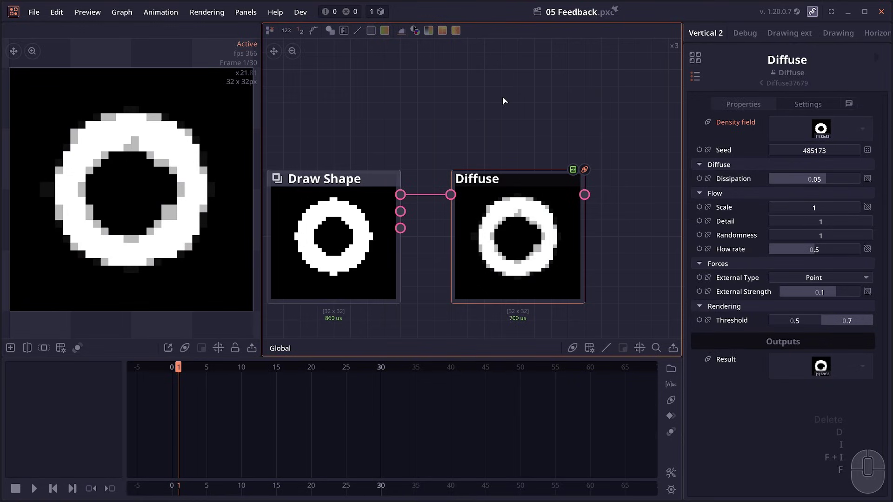
- Feed the Diffuse node's Result back into its Density field as a feedback connection and play the animation
key(space)
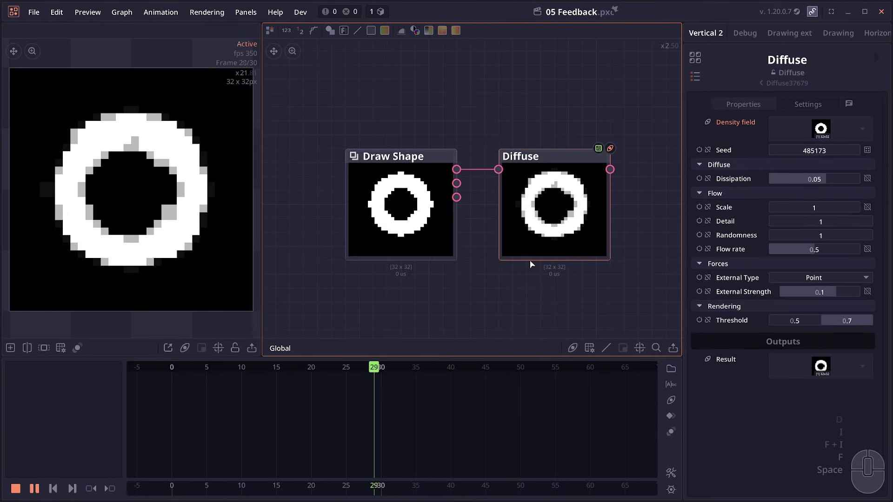
key(space)
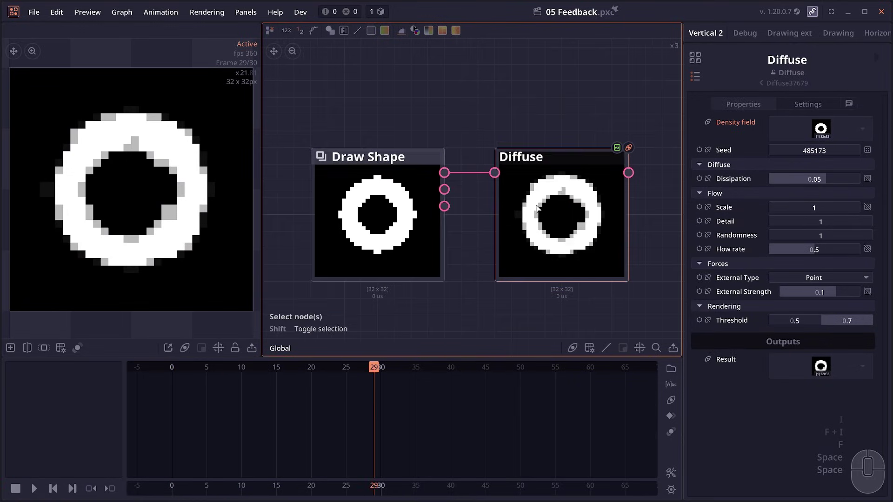
drag(629, 173, 497, 174)
click(539, 180)
key(space)
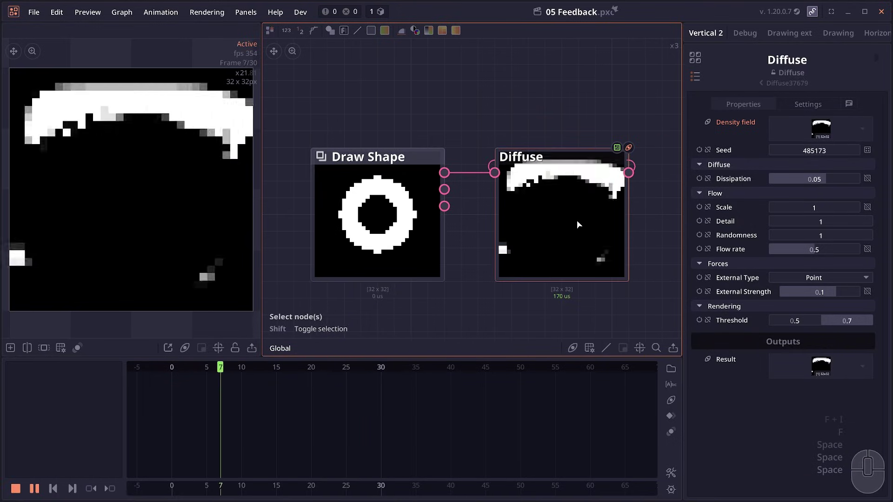
- Lower the Diffuse node's Dissipation to about -0.054 and replay the animation
key(space)
mouse_move(822, 179)
mouse_down()
mouse_move(809, 180)
mouse_move(821, 182)
mouse_up()
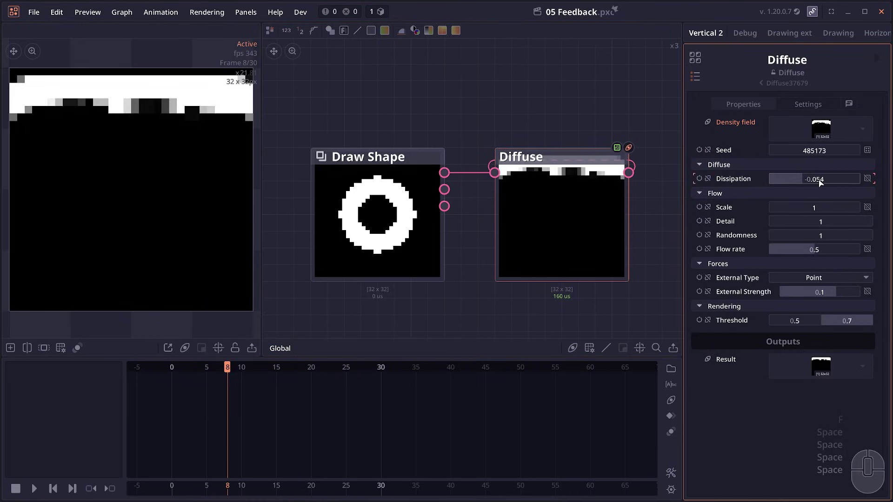
key(space)
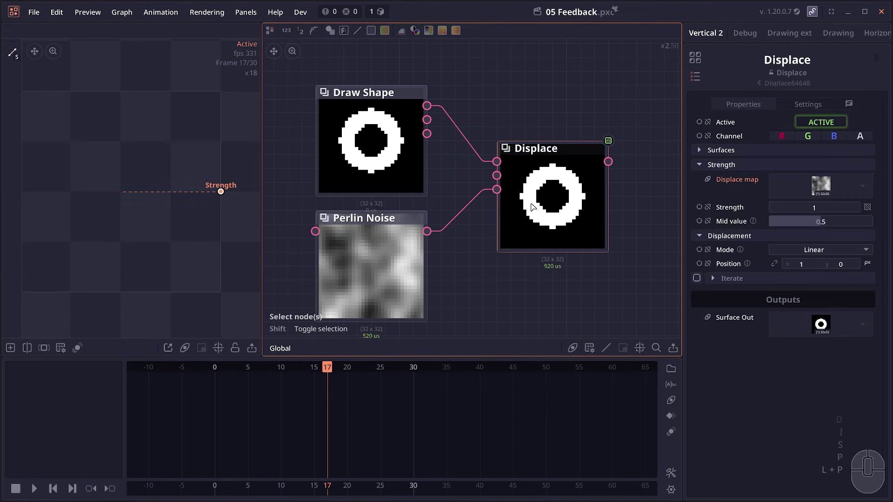
- Feed the Displace node's Surface Out back into its surface input, using Gradient mode and strength 0.1, and play the animation
drag(608, 162, 498, 161)
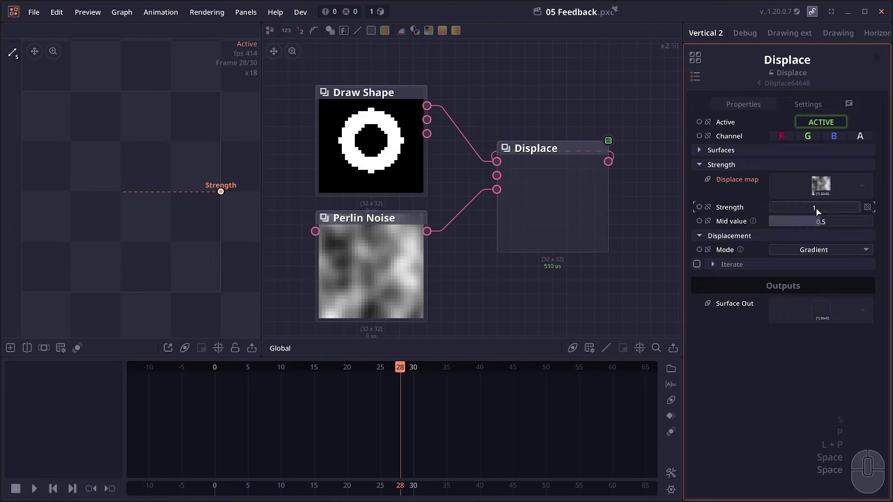
text(.1)
key(space)
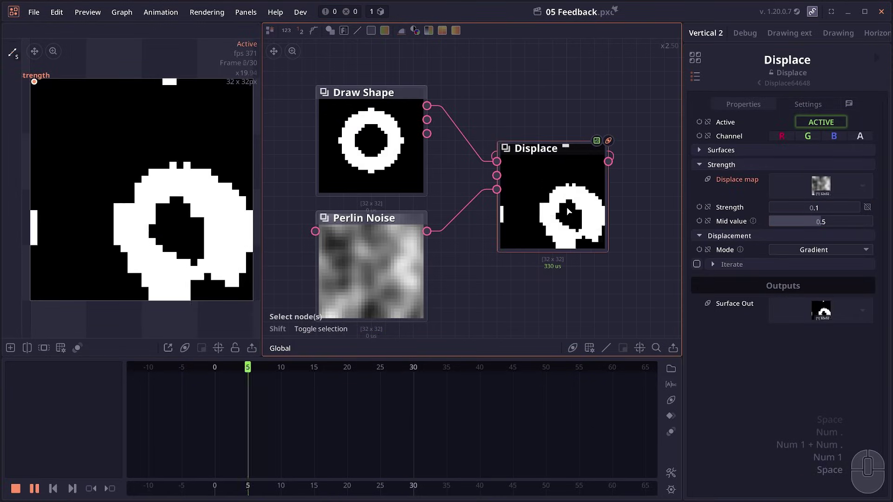
key(space)
- Replace the displacement nodes with a Transform node whose Position is animated horizontally across the frame
key(Delete)
key(Delete)
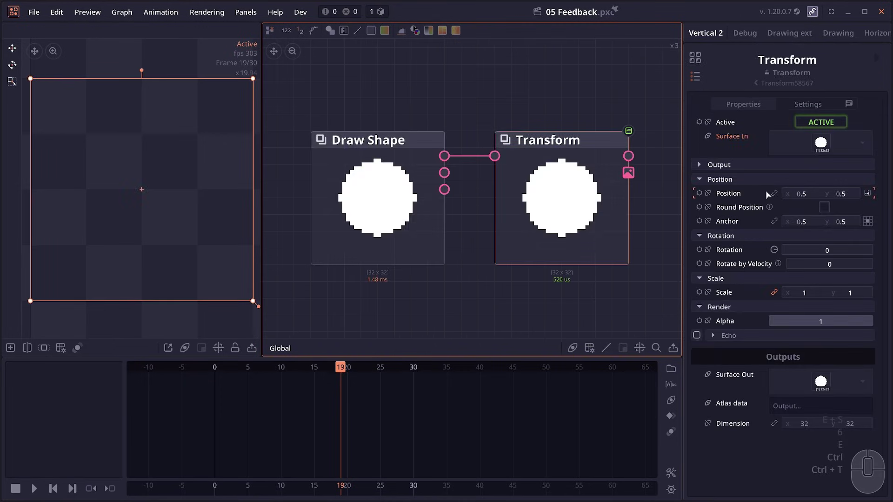
right_click(730, 195)
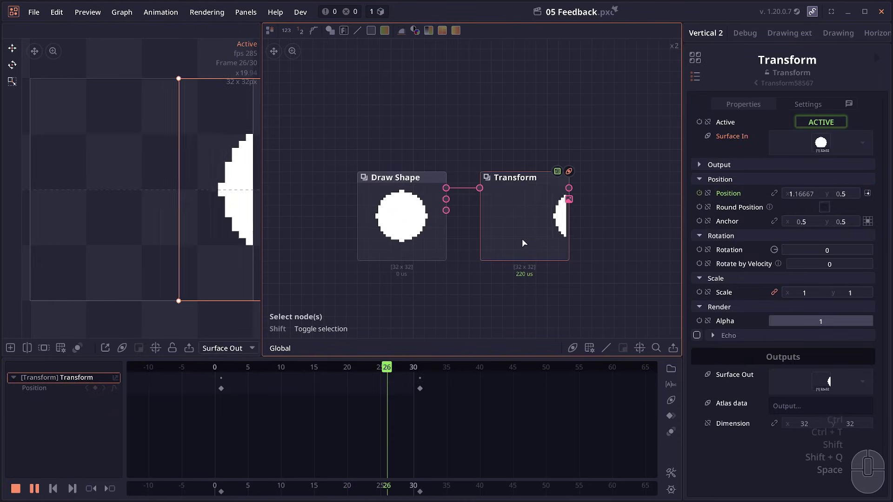
key(space)
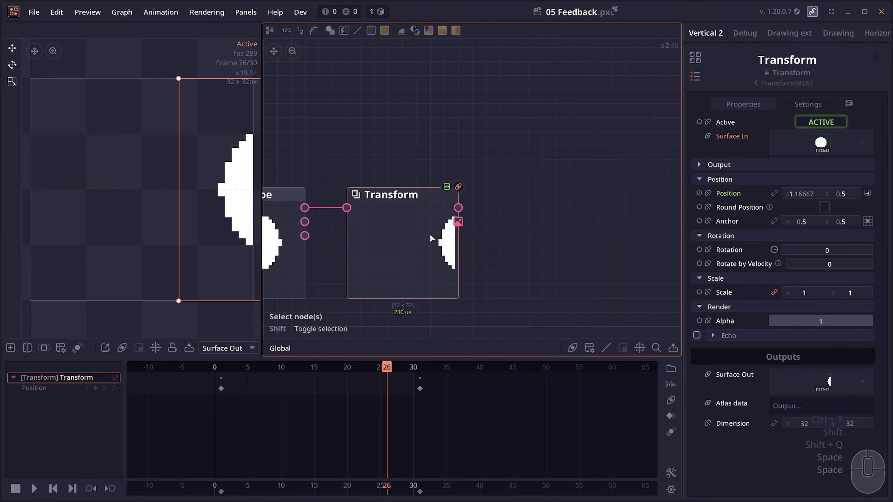
- Add a Blend node connected to the Transform node's Surface Out
key(ctrl+b)
drag(533, 217, 435, 180)
drag(435, 180, 505, 185)
scroll(473, 173, up, 2)
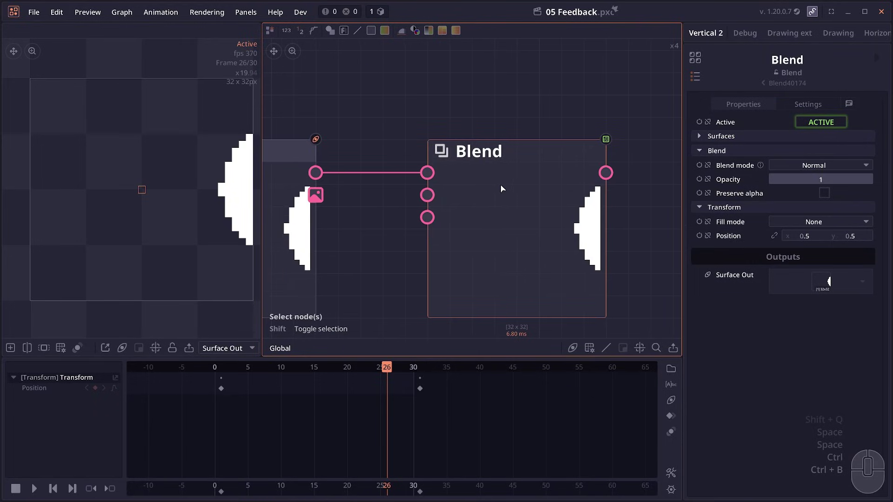
- Loop the Blend node's Surface Out back into its own first input as a feedback connection
scroll(506, 188, down, 1)
scroll(387, 169, up, 1)
drag(391, 155, 368, 157)
drag(624, 178, 451, 188)
click(479, 208)
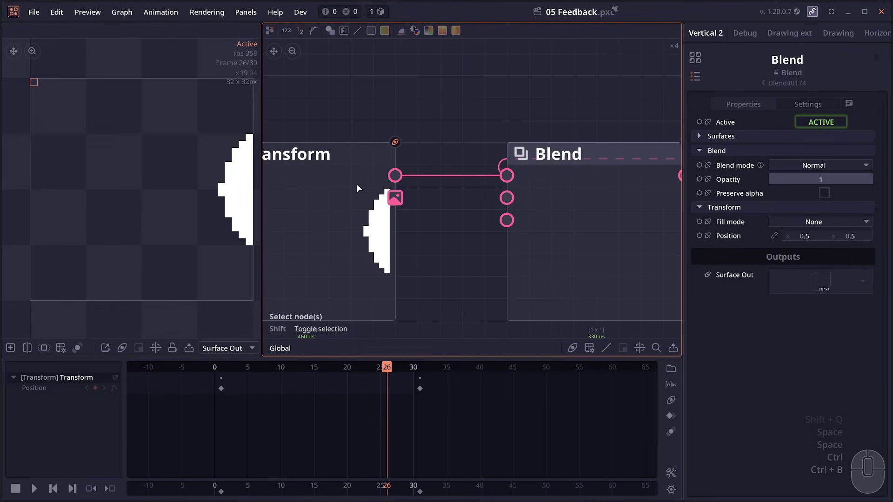
- Connect the Transform node's Surface Out to the Blend node's second input and play the animation to preview the accumulated trail
drag(390, 177, 515, 234)
scroll(513, 264, down, 1)
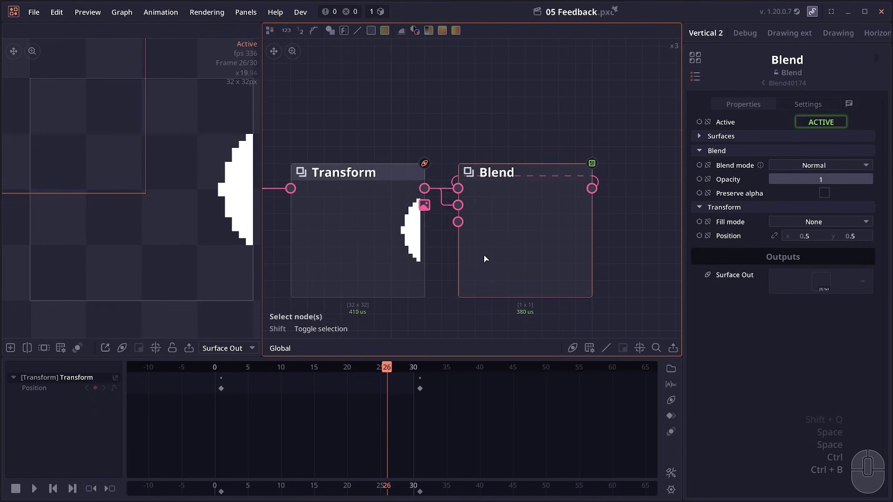
key(space)
key(space)
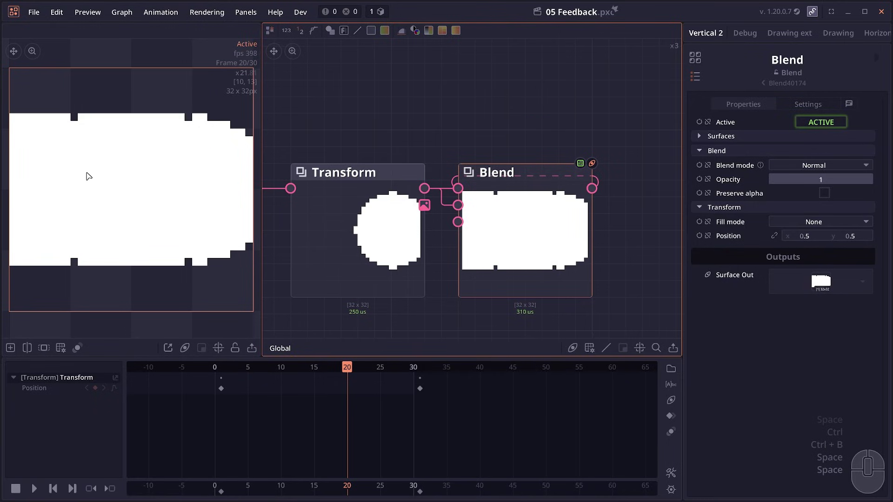
drag(111, 155, 117, 158)
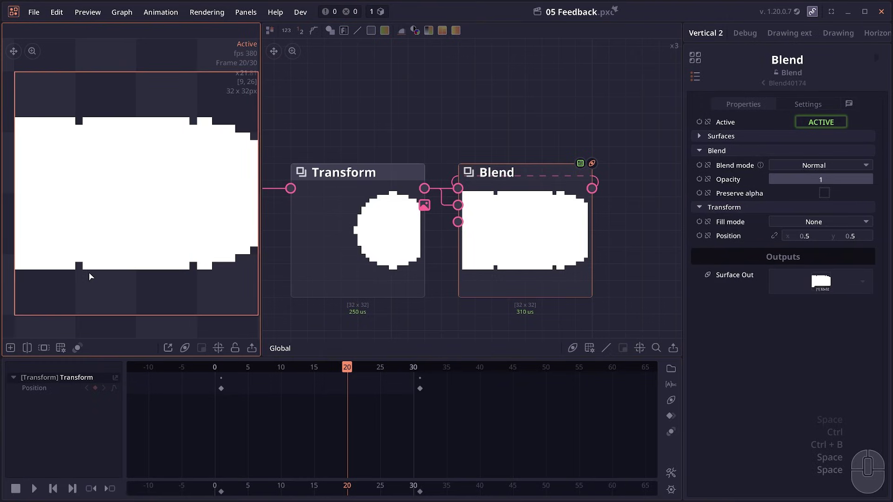
drag(439, 298, 445, 277)
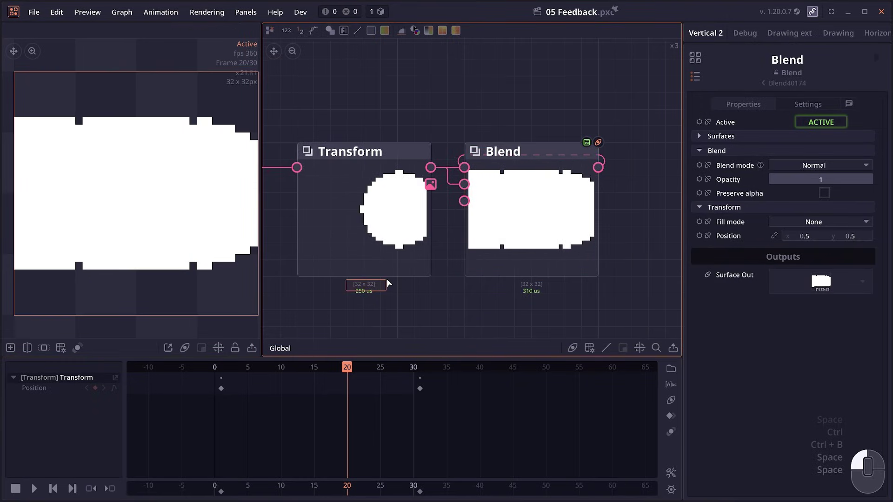
- Move the Transform's last Position keyframe from frame 31 to frame 32 and replay the animation
drag(205, 378, 443, 403)
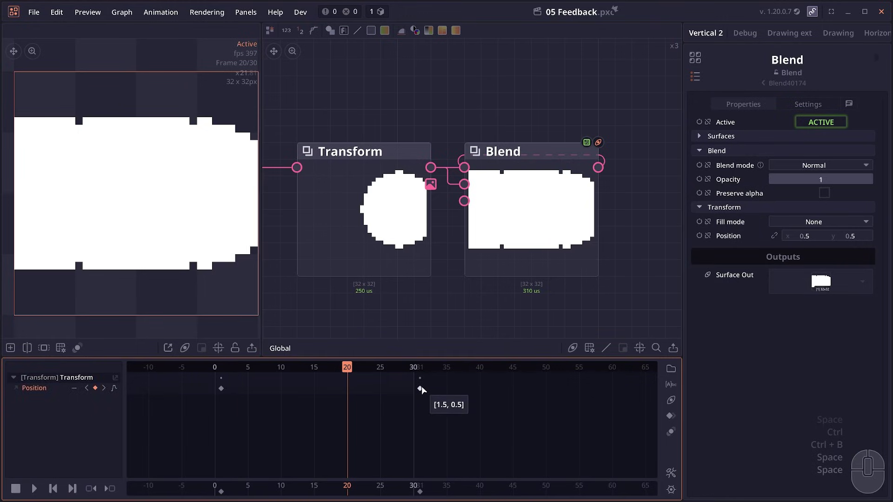
drag(420, 387, 427, 389)
key(space)
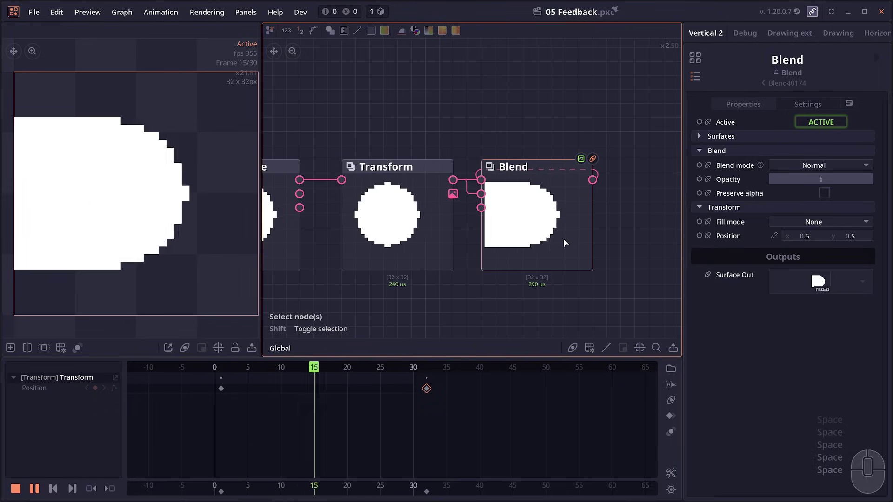
key(space)
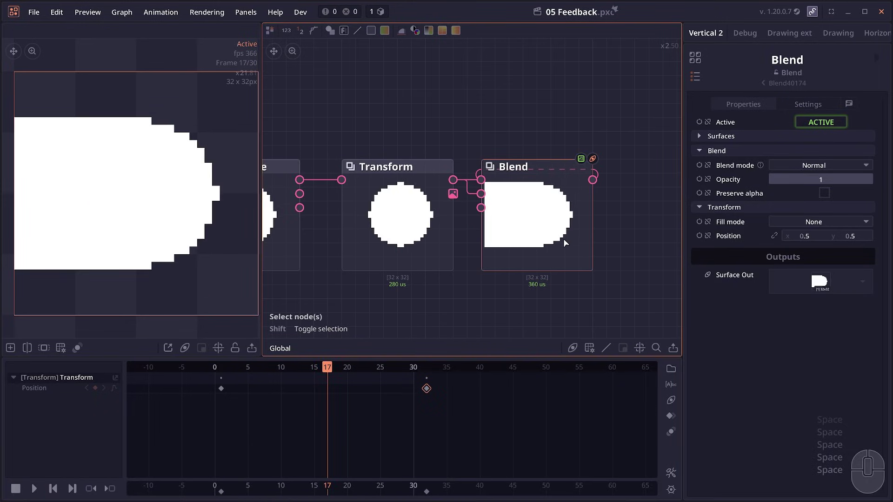
- Remove the Blend node's feedback connection from its first input and move Blend away from Transform to make room
drag(565, 234, 504, 236)
drag(503, 236, 531, 235)
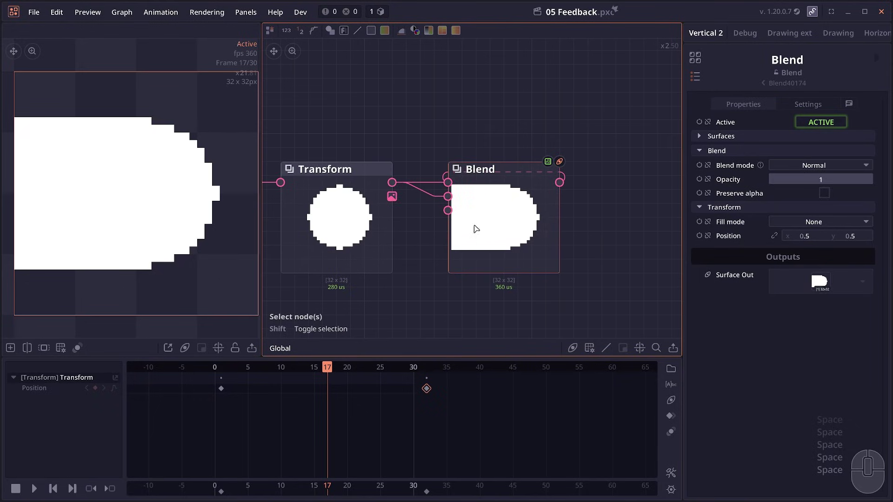
right_click(446, 183)
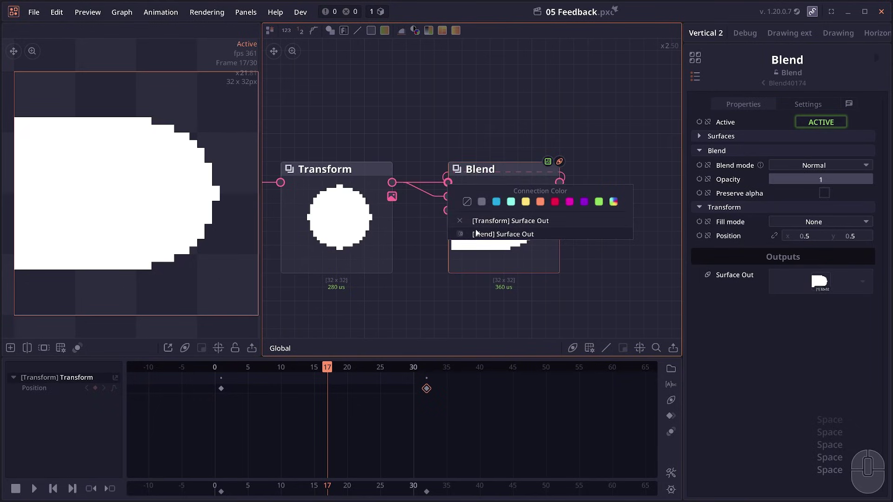
click(491, 237)
drag(492, 241, 590, 240)
scroll(418, 206, up, 1)
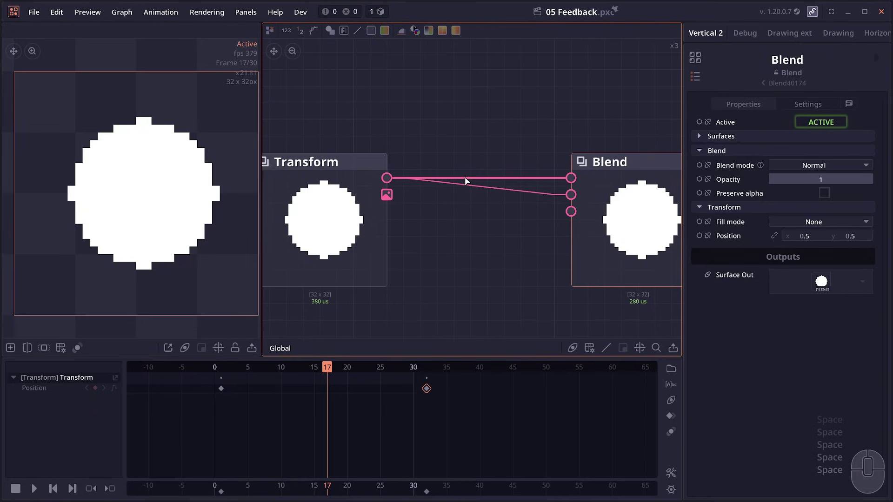
drag(464, 178, 461, 180)
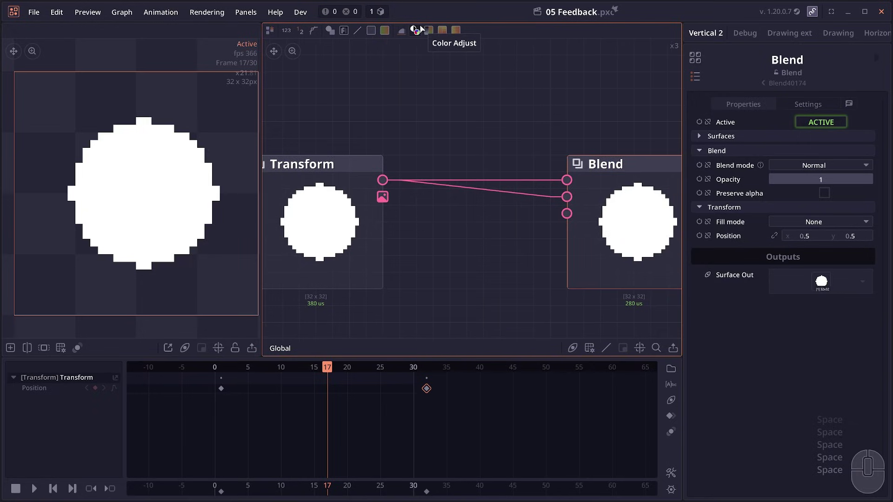
- Add a Color Adjust node above the Transform and Blend nodes and set its Alpha to 0.5
click(415, 30)
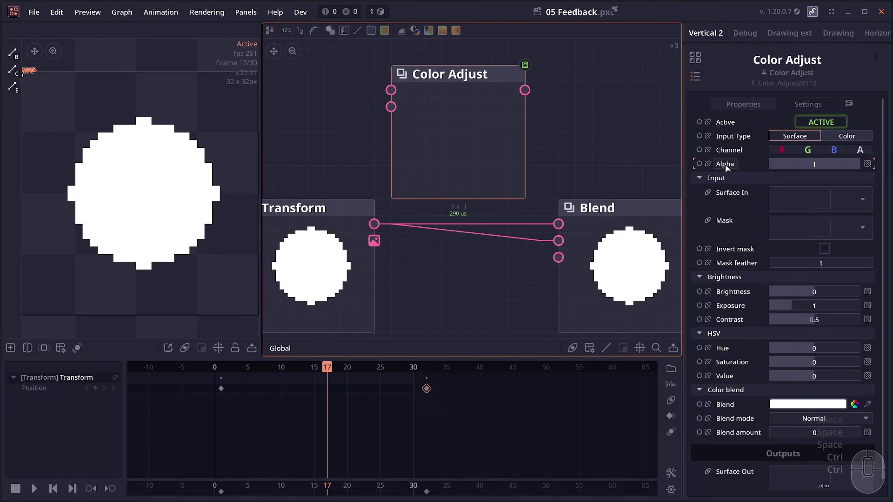
click(823, 165)
text(.5)
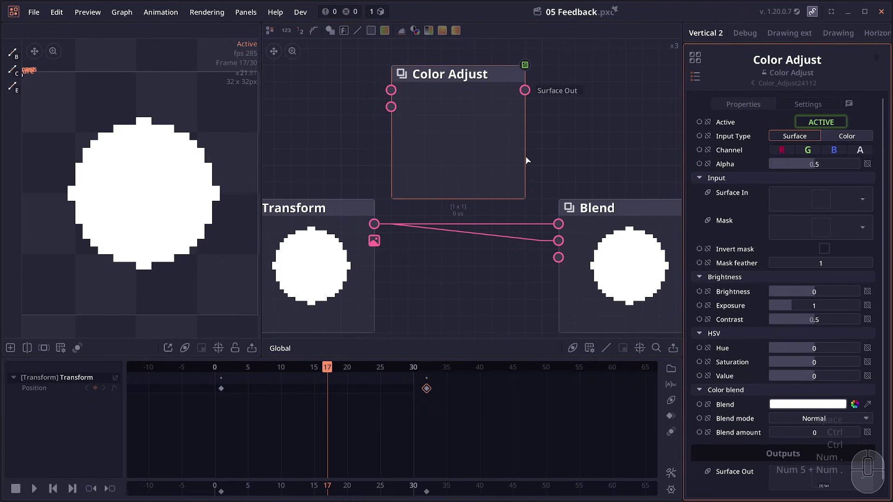
- Wire Color Adjust between Transform's Surface Out and Blend's first input, and place it in line between the two nodes
click(590, 245)
drag(589, 245, 513, 224)
scroll(513, 223, down, 1)
drag(513, 224, 541, 223)
drag(426, 122, 408, 119)
scroll(384, 209, up, 1)
drag(344, 213, 419, 93)
drag(544, 139, 471, 140)
drag(478, 94, 529, 227)
drag(419, 125, 420, 257)
- Loop Blend's Surface Out back into the Color Adjust surface input as a feedback connection and play the animation
drag(628, 237, 613, 234)
drag(613, 233, 364, 187)
drag(362, 198, 362, 199)
scroll(414, 285, down, 1)
key(space)
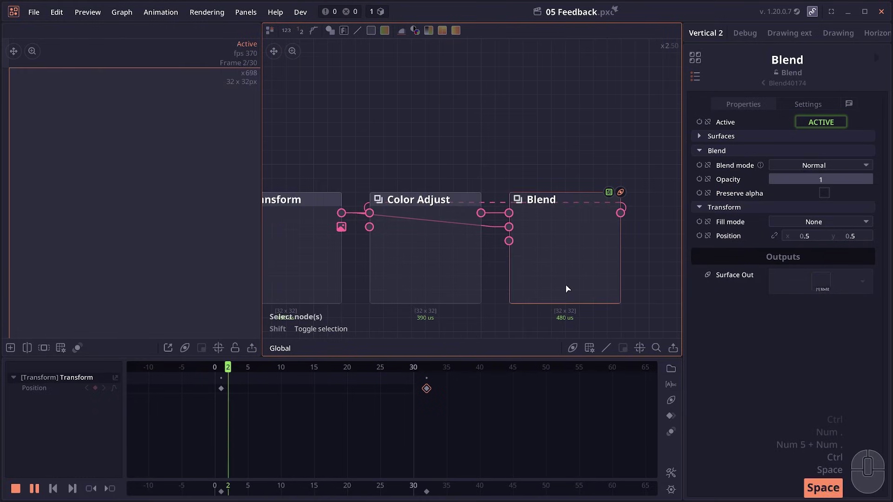
key(space)
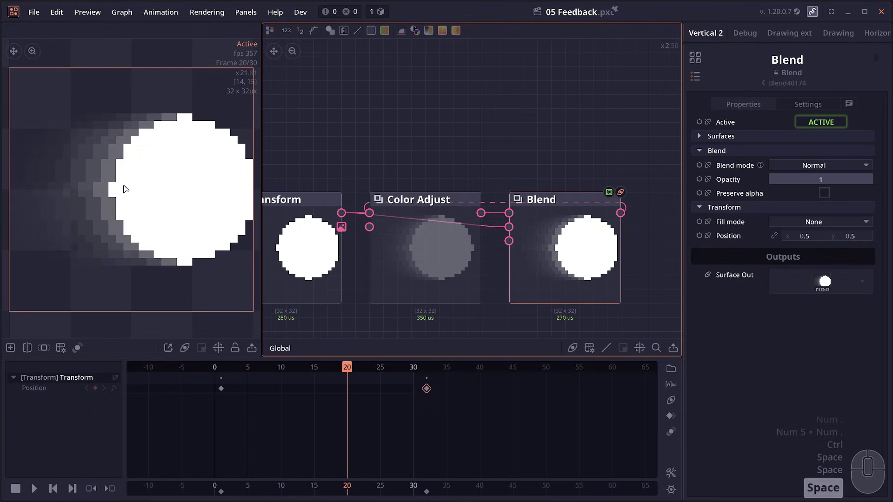
- Set the Color Adjust node's Alpha to 0.8 and replay the animation with the Blend output previewed
click(103, 167)
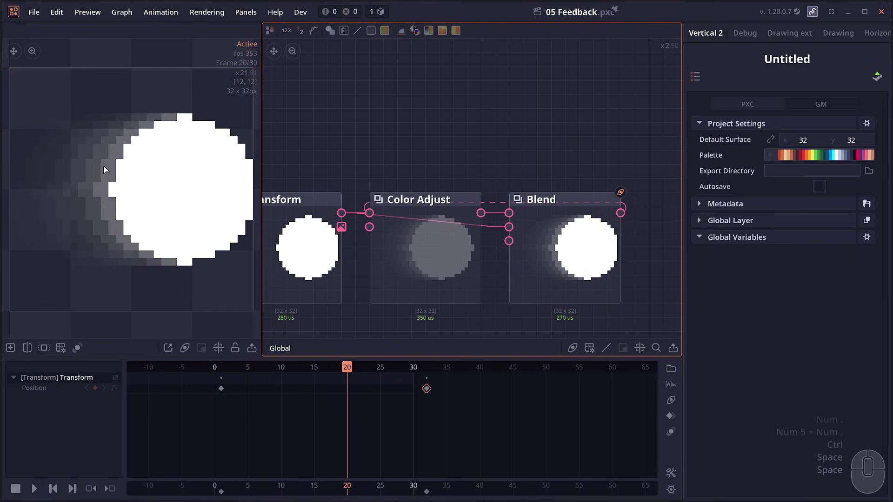
click(374, 272)
click(814, 163)
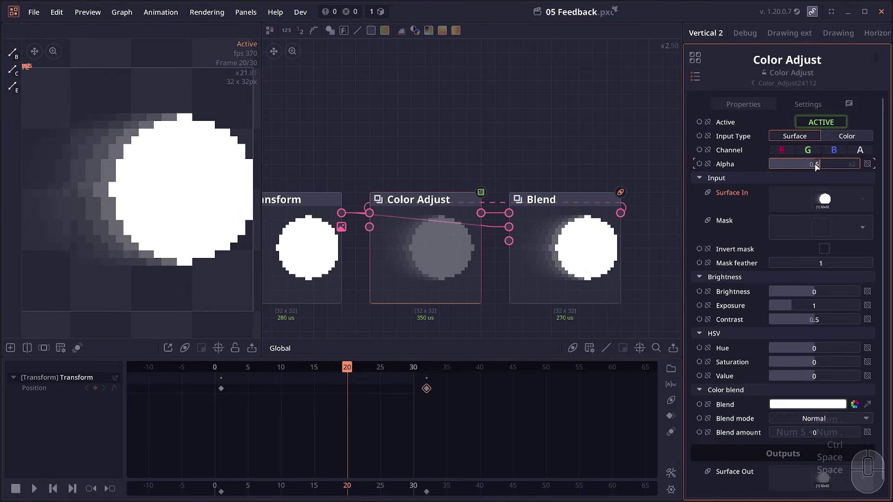
drag(814, 164, 694, 139)
text(.8)
click(565, 247)
key(space)
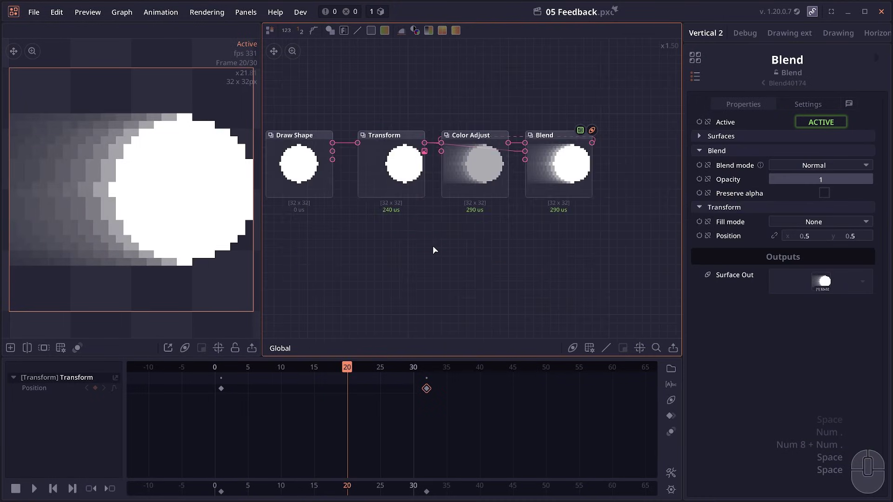
- Search for "trail" and add a Trail node below the Color Adjust node
scroll(432, 245, up, 1)
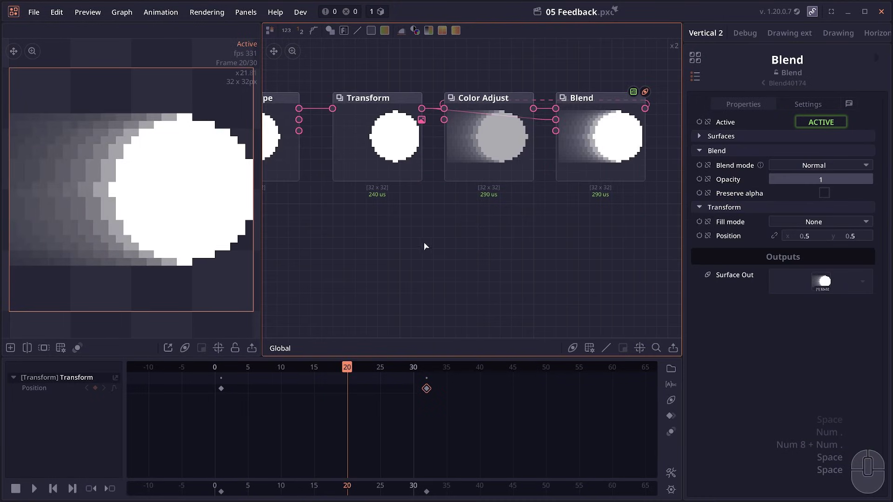
right_click(425, 232)
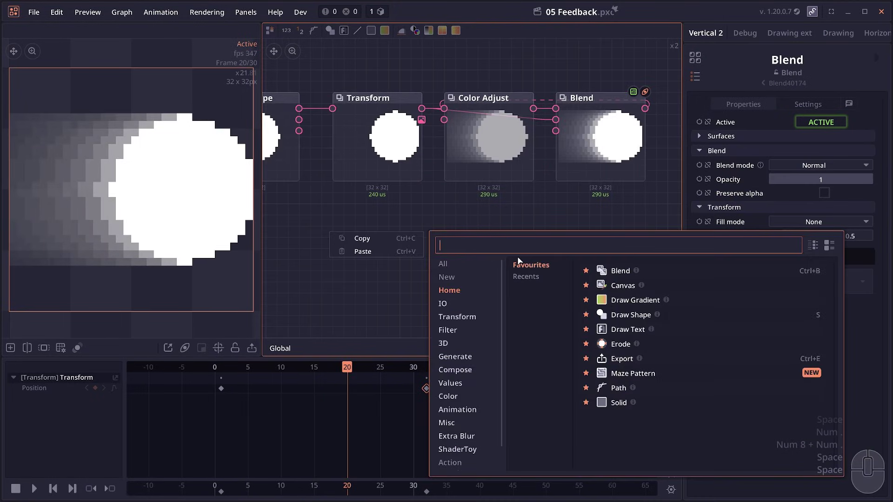
text(trail)
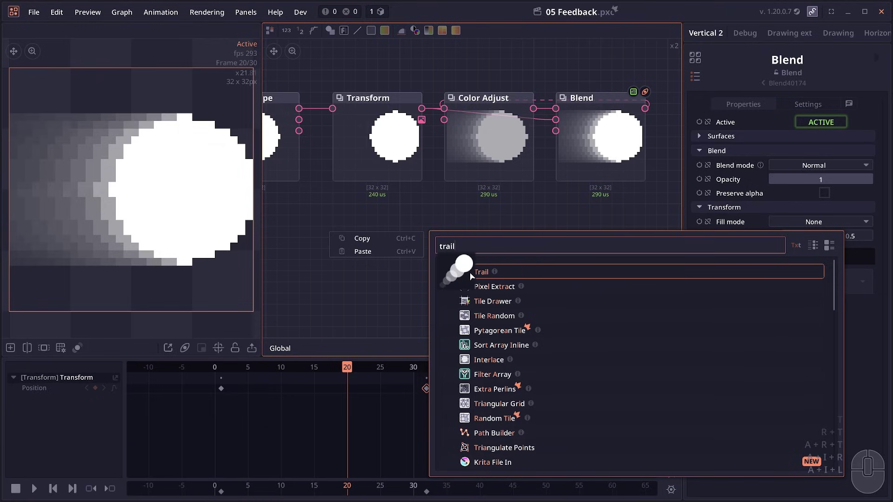
click(479, 274)
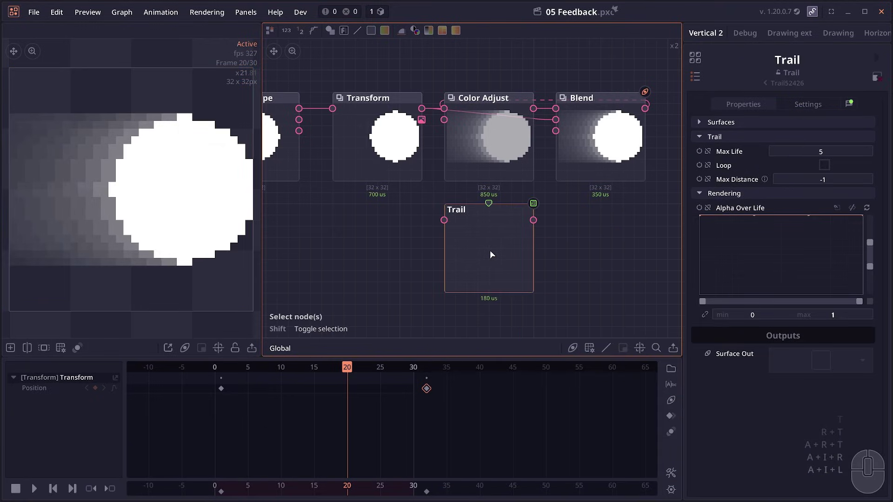
- Connect the Transform node's Surface Out to the Trail node's surface input and play the animation with Trail previewed
scroll(468, 235, up, 1)
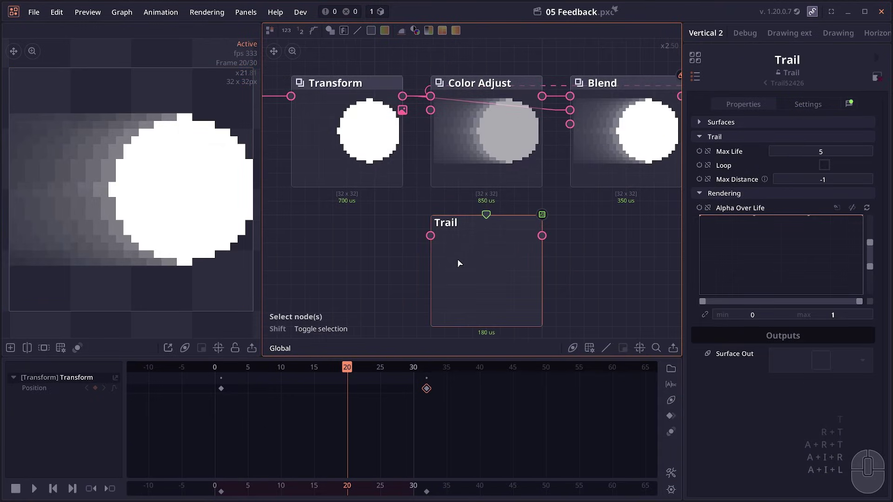
click(341, 104)
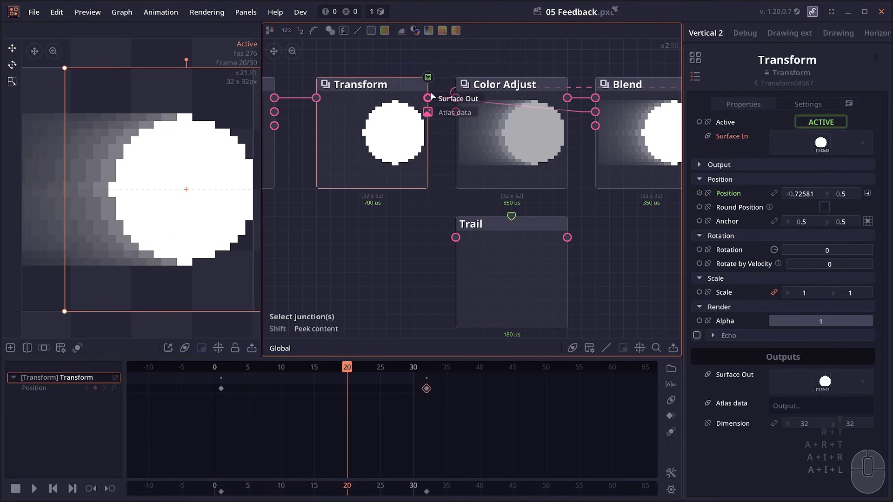
drag(427, 98, 456, 238)
key(space)
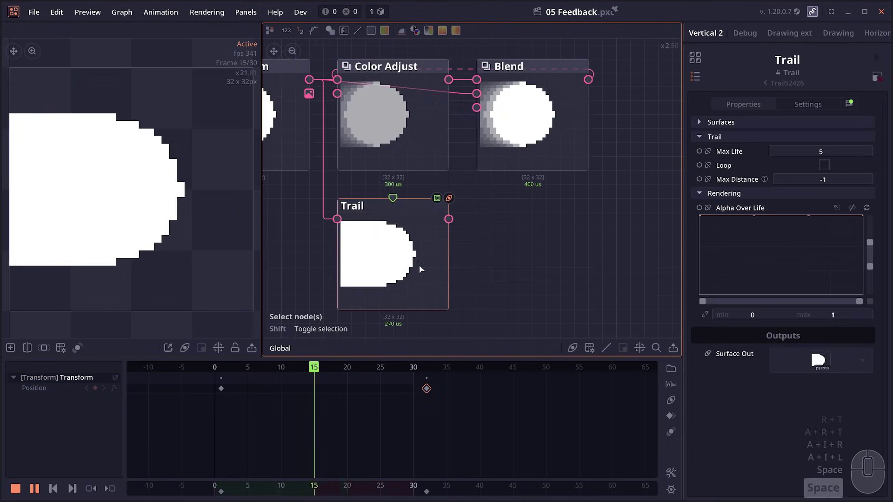
key(space)
key(space)
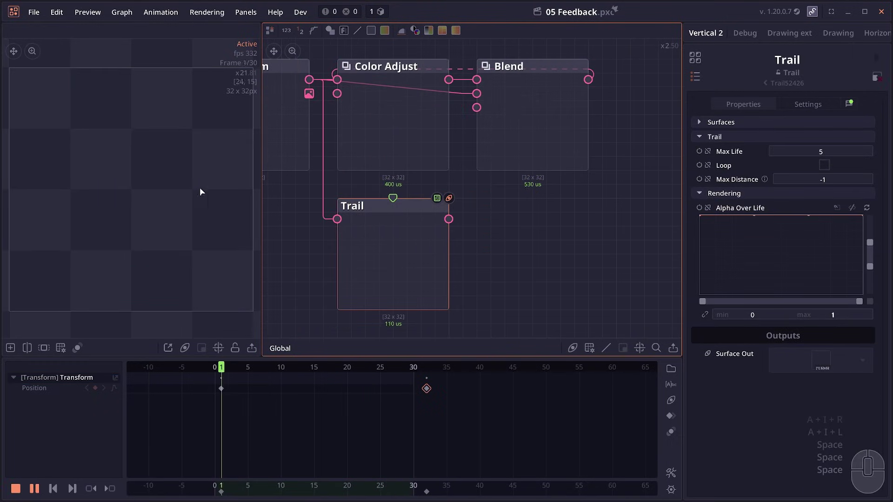
key(space)
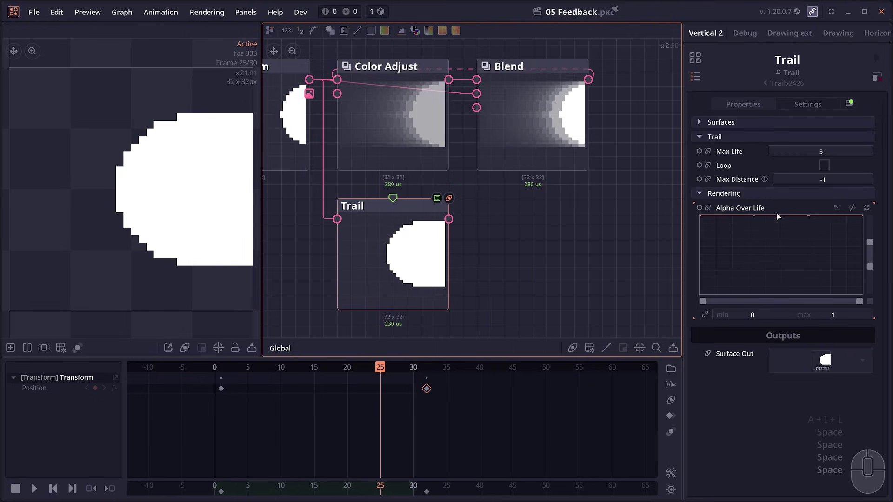
- Set the Trail node's Alpha Over Life to a linear curve rising from 0 to 1 and replay the animation
right_click(752, 233)
click(839, 253)
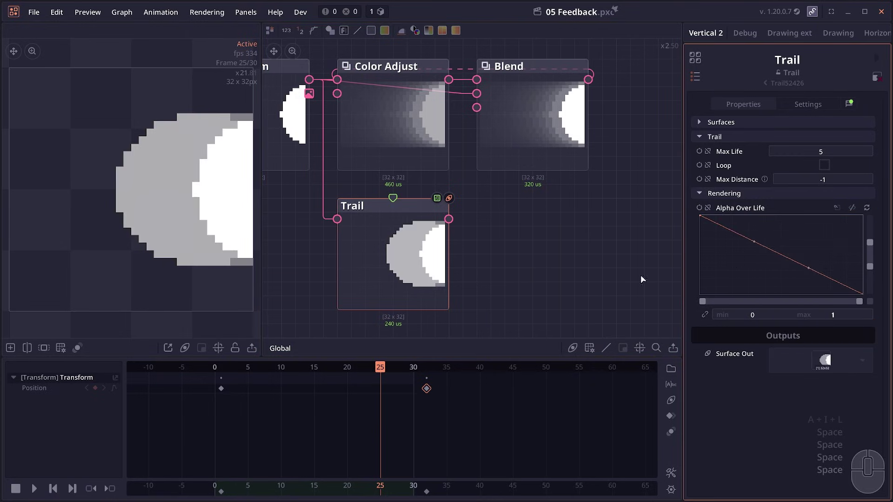
key(space)
click(390, 263)
key(space)
key(space)
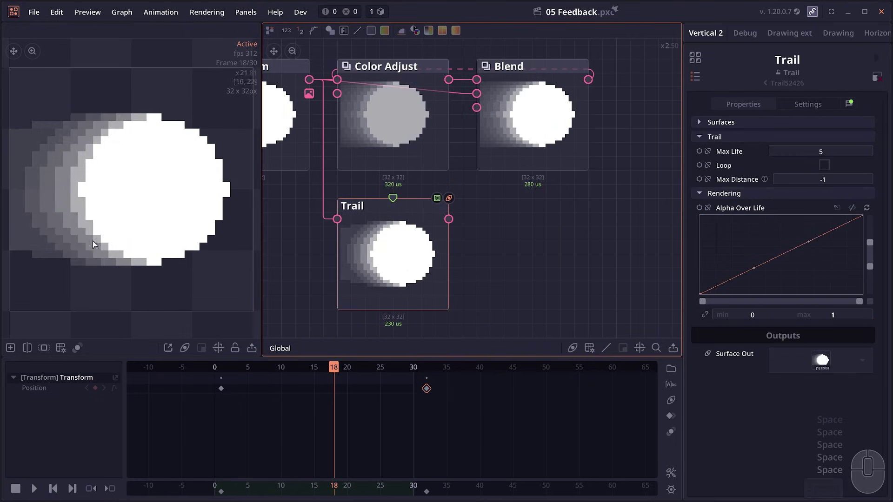
- Compare the previewed outputs of the Blend feedback setup and the Trail node
click(541, 152)
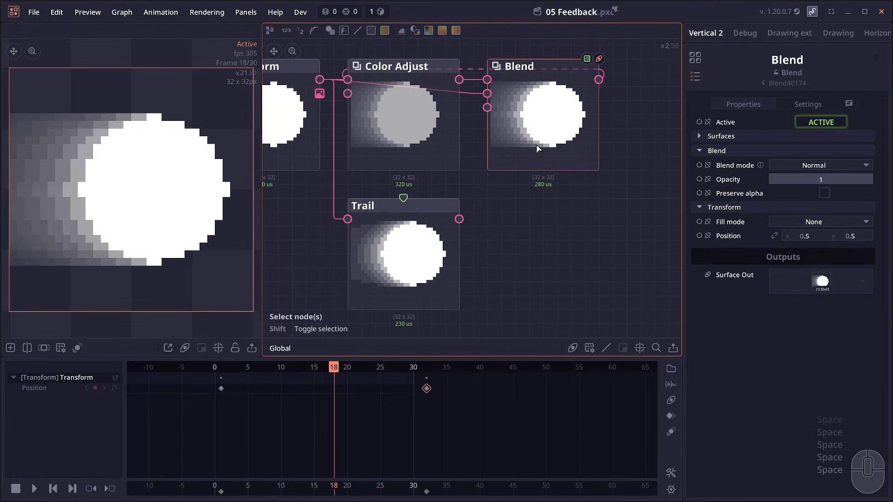
click(426, 256)
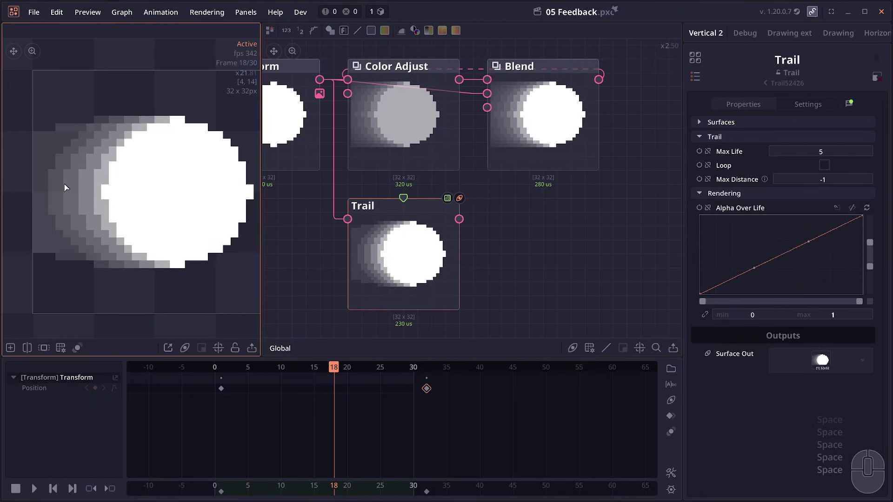
scroll(409, 140, down, 2)
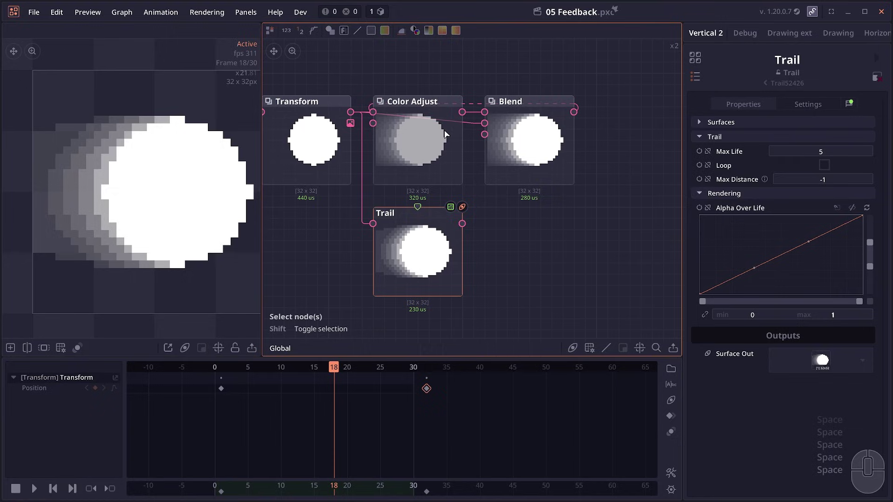
drag(410, 247, 408, 245)
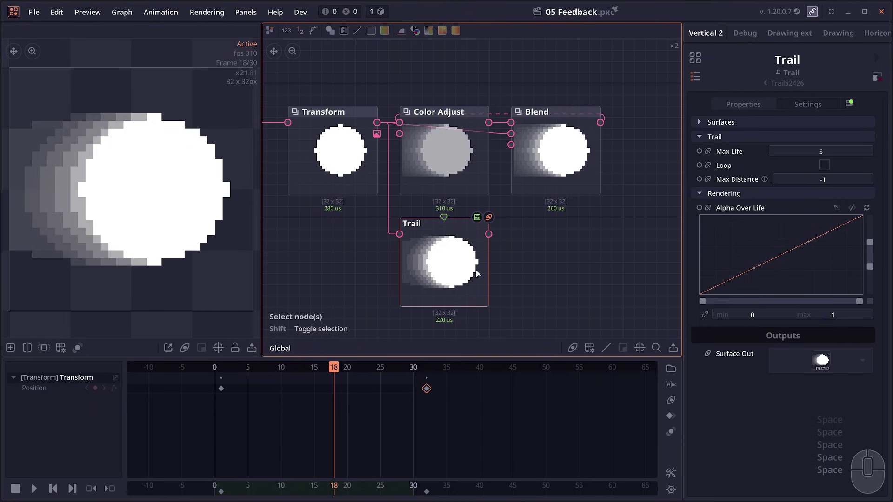
scroll(529, 273, down, 2)
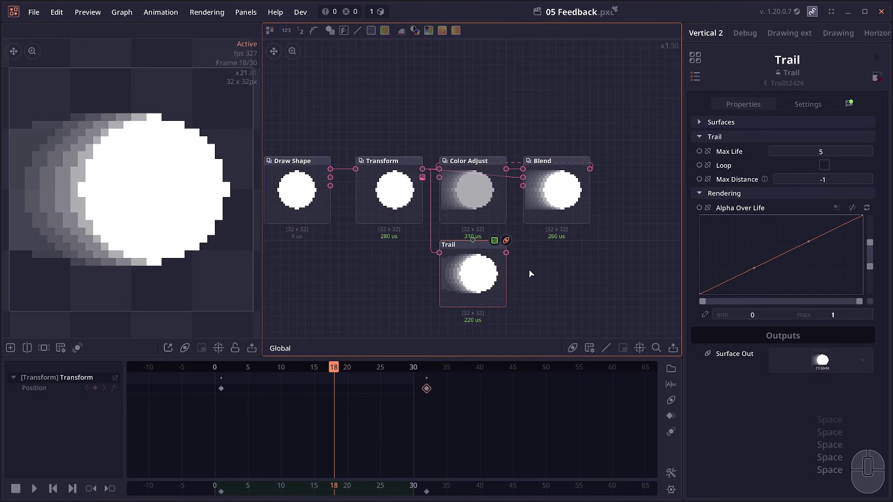
scroll(530, 271, up, 4)
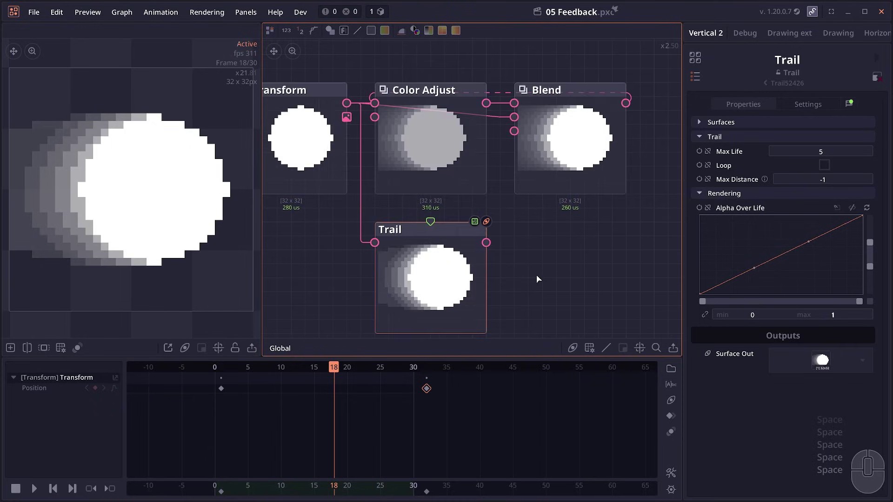
- Start over with an empty graph and add a Perlin Noise node
key(ctrl+q)
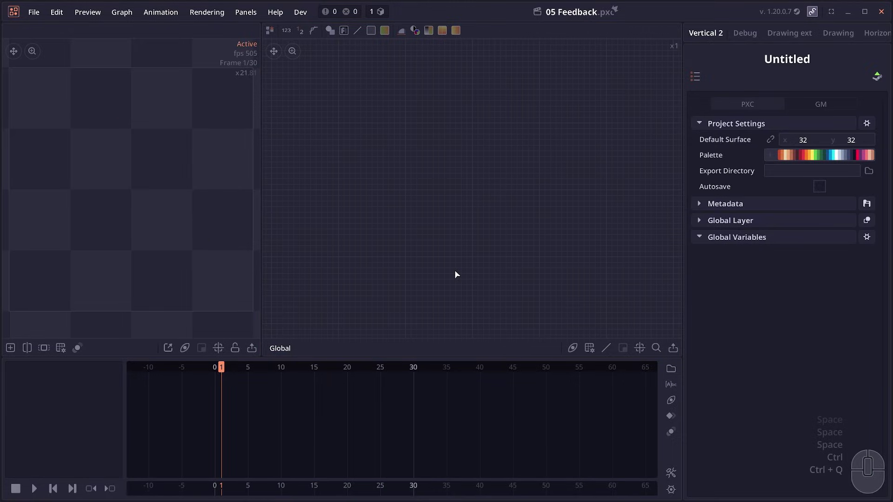
click(417, 247)
right_click(375, 183)
text(perl)
key(Return)
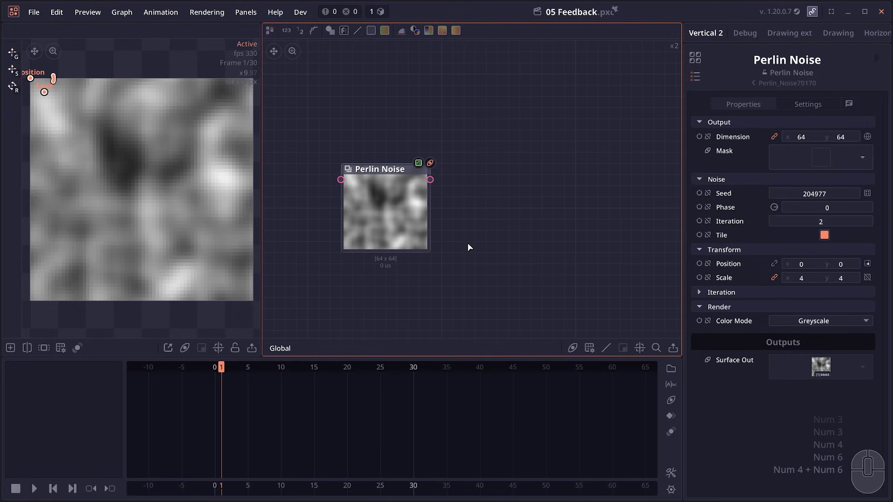
- Add a Blur node fed by the Perlin Noise node's Surface Out and set its Oversample to Repeat
scroll(428, 200, up, 1)
drag(406, 179, 462, 174)
text(blur)
click(514, 215)
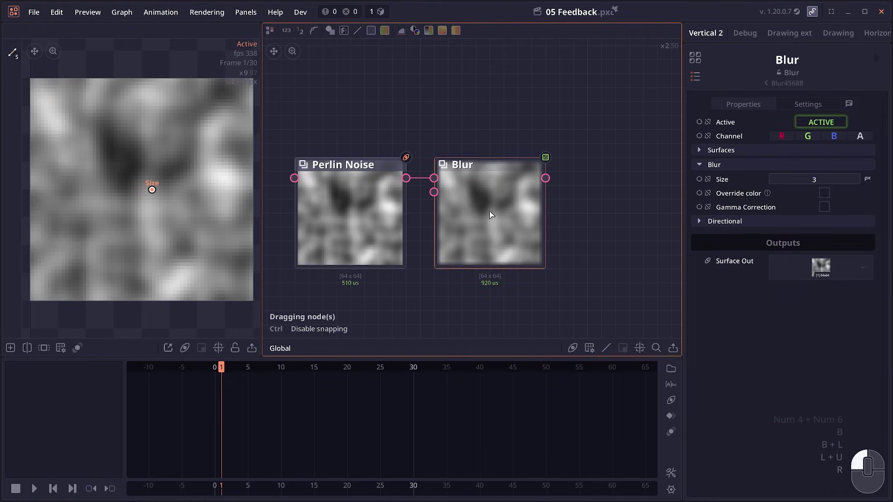
click(820, 107)
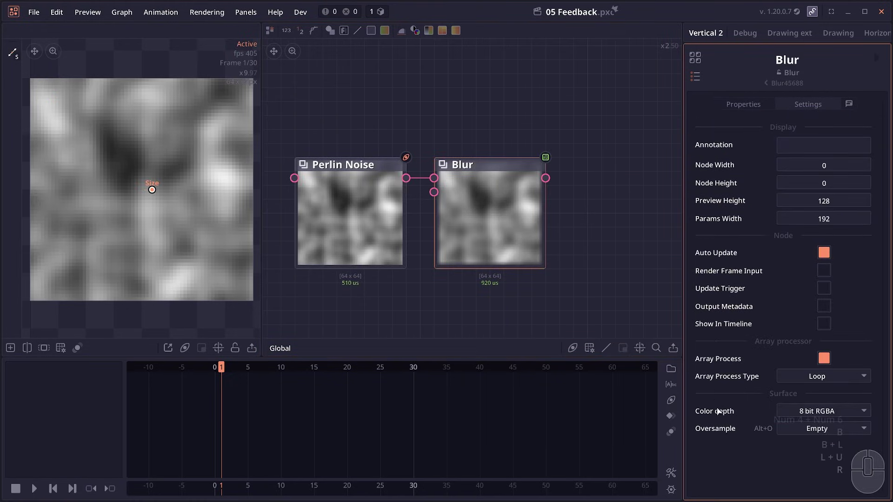
click(785, 431)
click(823, 480)
- Add a High Pass node in its Sharpen preset after the Blur node, set its Oversample to Repeat, and preview its output
drag(431, 197, 465, 197)
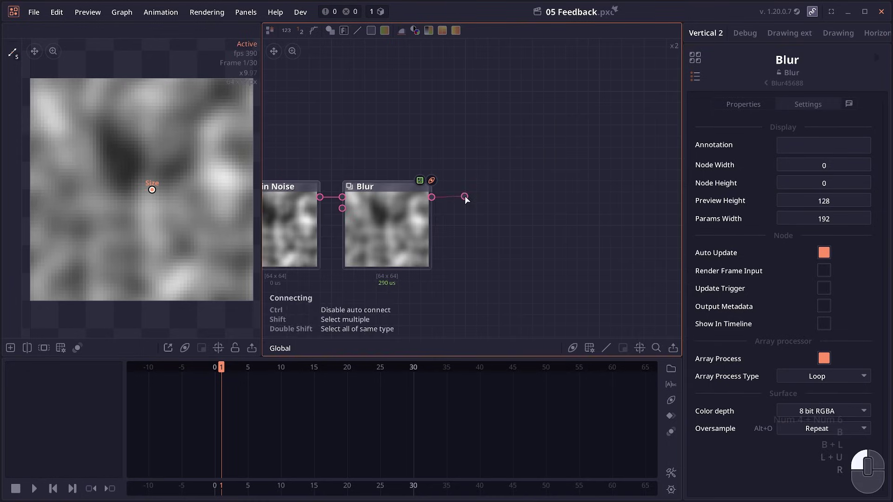
text(sharpen)
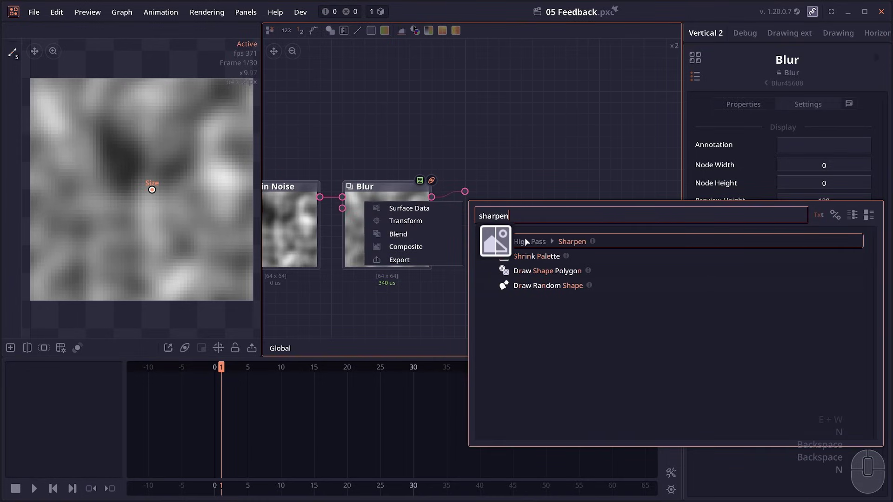
click(542, 240)
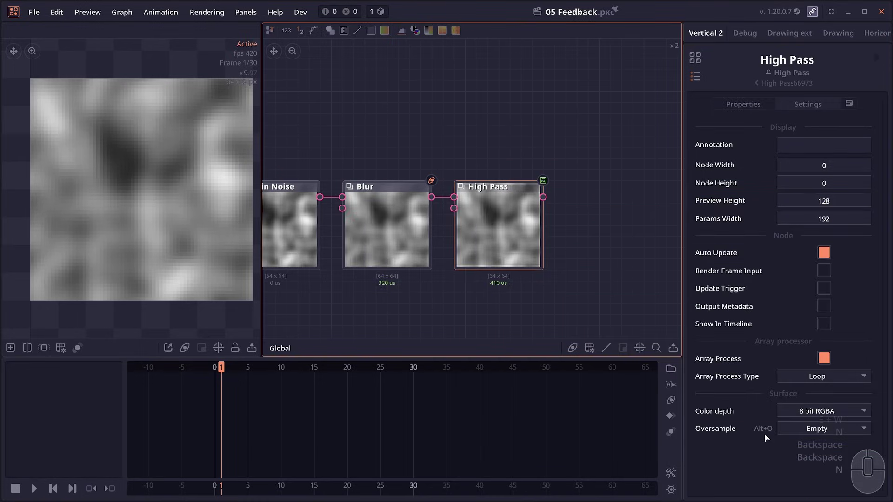
click(817, 428)
click(816, 479)
key(KP_3)
key(KP_3)
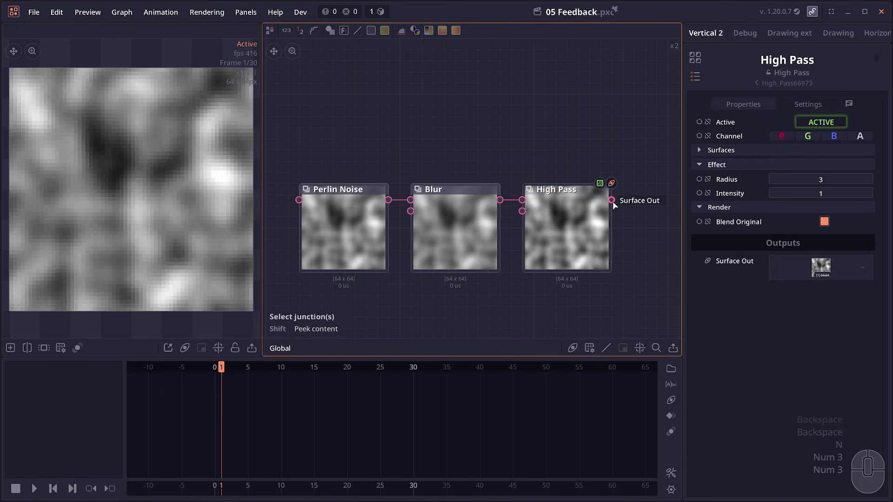
- Connect High Pass's Surface Out back to the Blur node's surface input as Feedback and play the animation
drag(614, 203, 410, 197)
click(439, 206)
key(space)
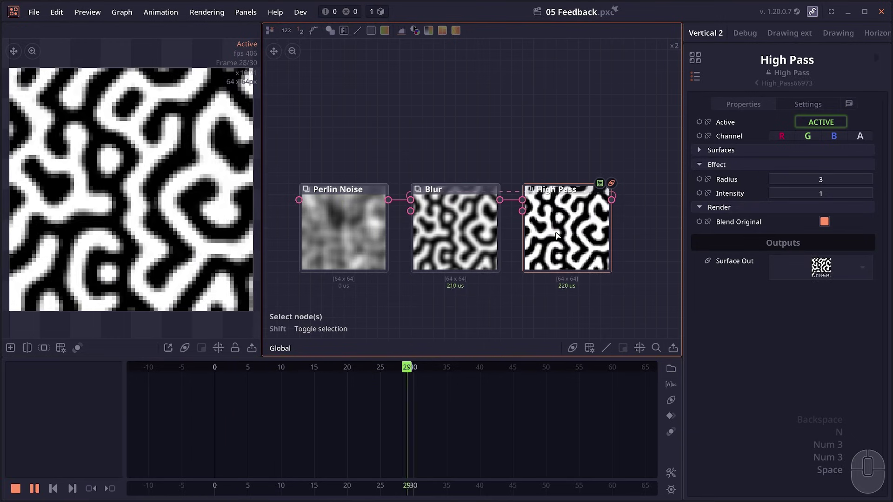
key(space)
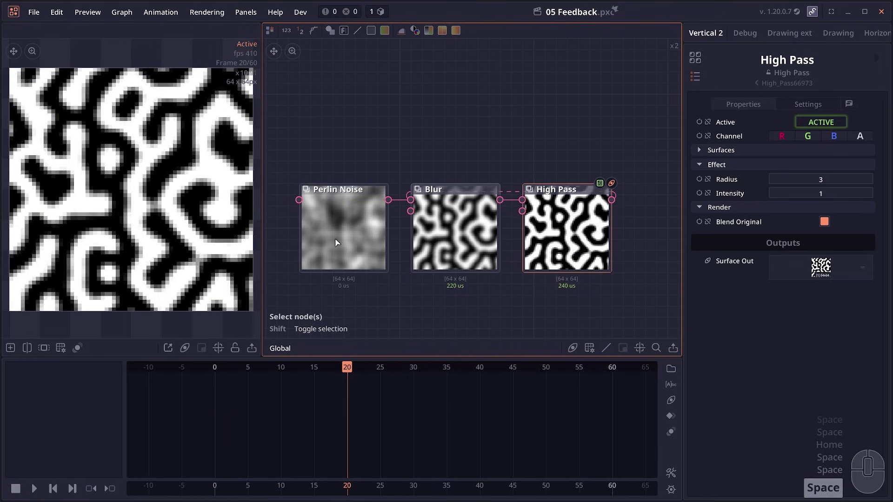
- Randomize the Perlin Noise node's seed and replay the animation with the High Pass node selected
click(334, 238)
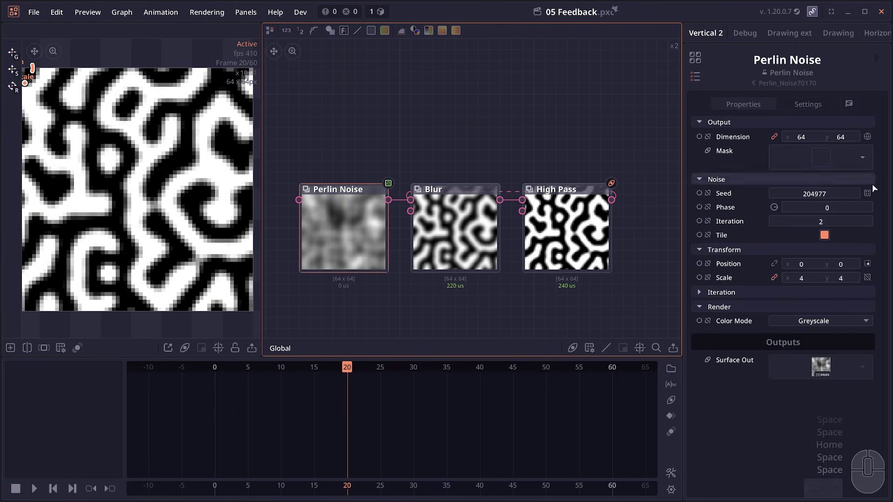
click(868, 194)
key(space)
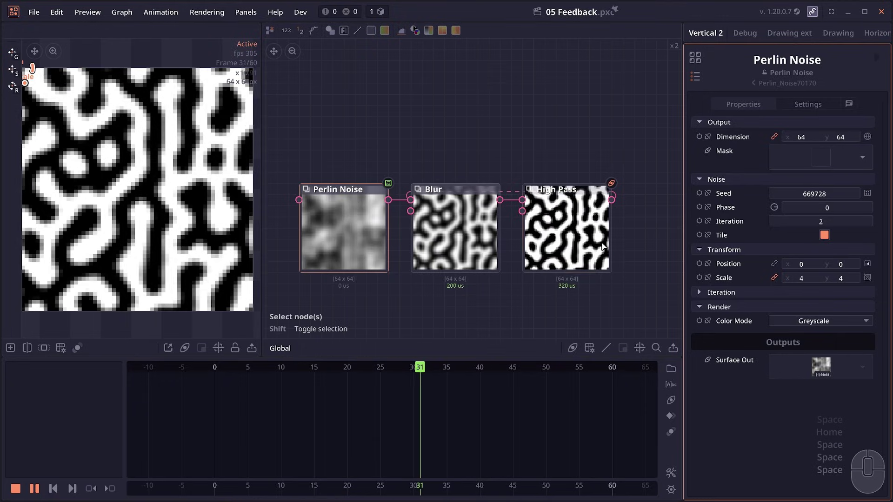
click(565, 233)
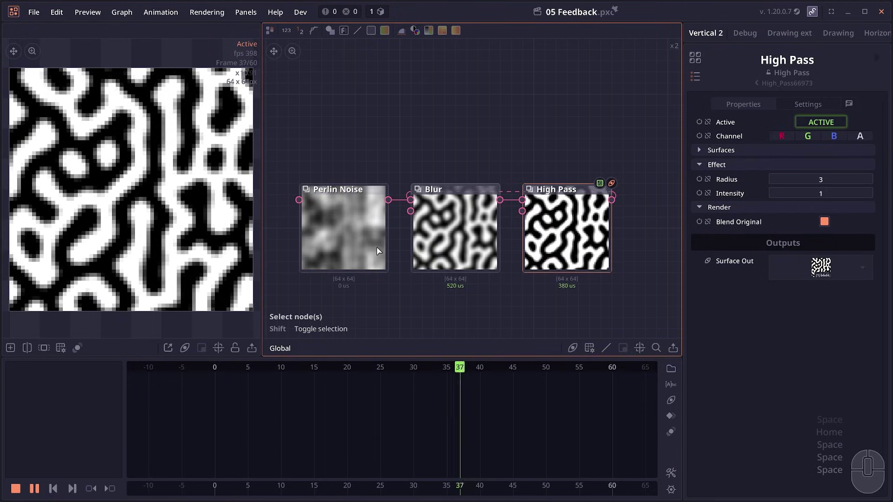
key(space)
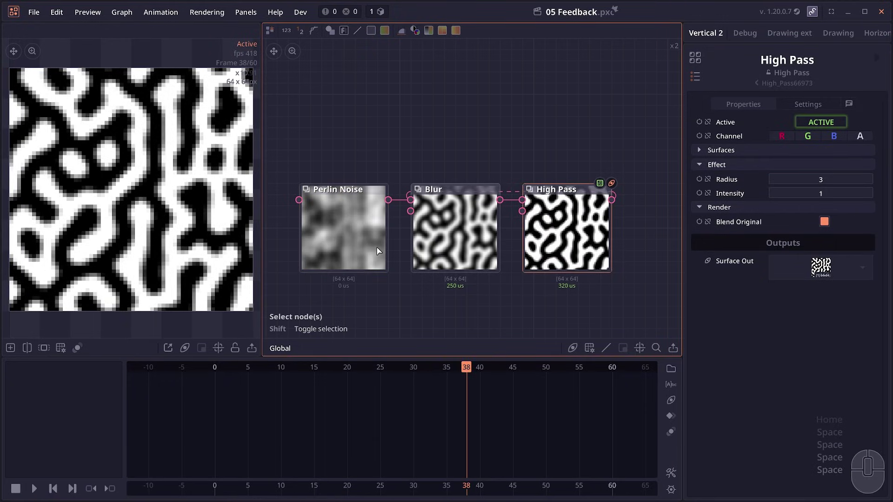
- Search for "reac" and add a Reaction Diffusion node below the Blur node
click(523, 305)
drag(528, 277, 526, 197)
right_click(425, 237)
text(reac)
key(BackSpace)
text(c)
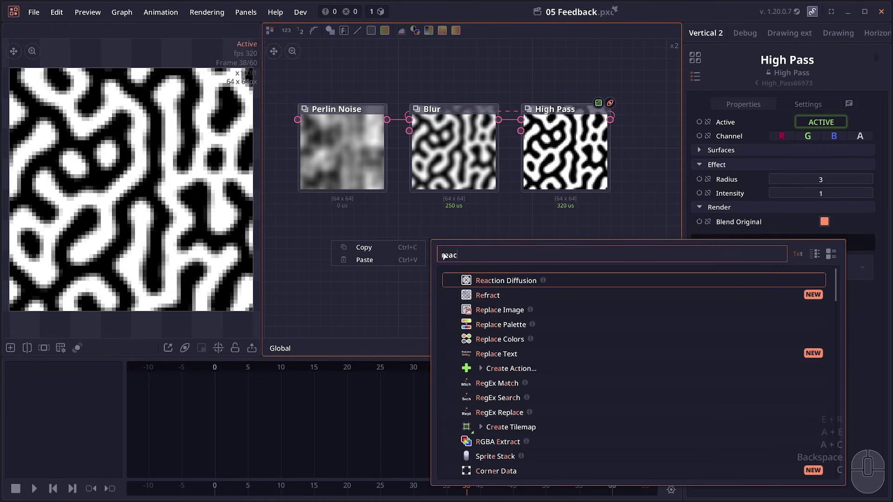
click(465, 280)
click(463, 267)
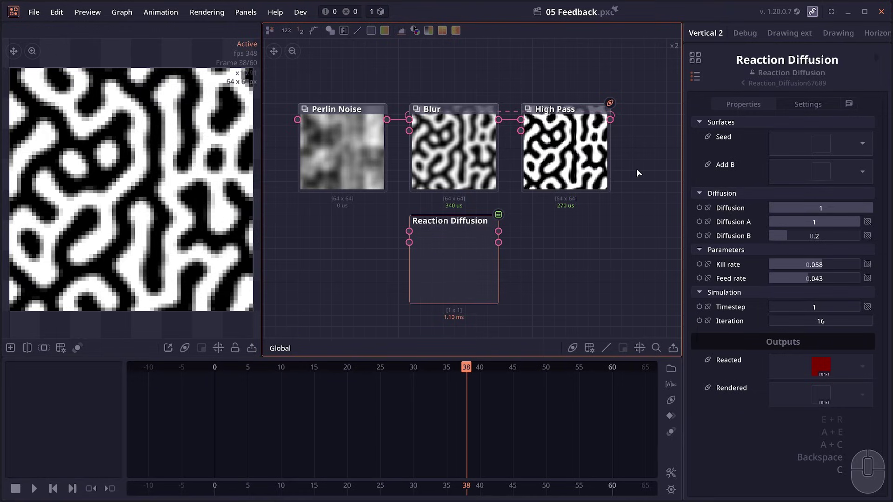
- Connect the Perlin Noise node's Surface Out to the Reaction Diffusion node's Seed input
click(584, 243)
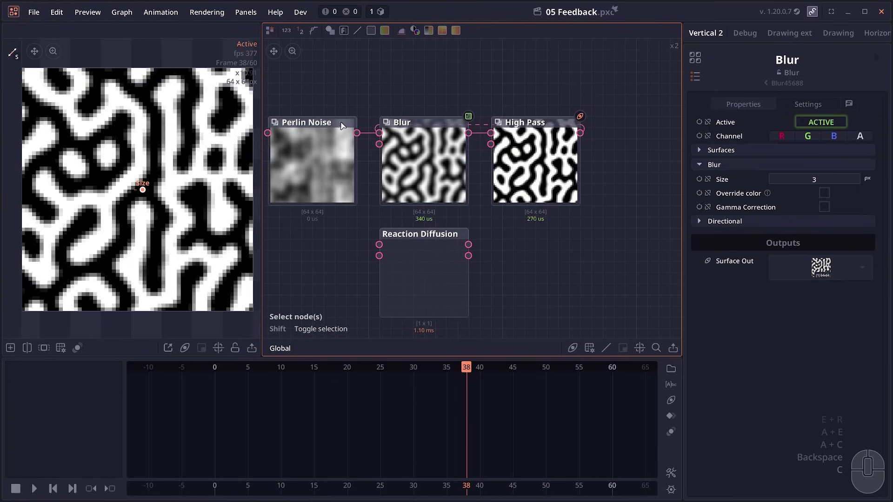
drag(356, 134, 379, 245)
click(444, 284)
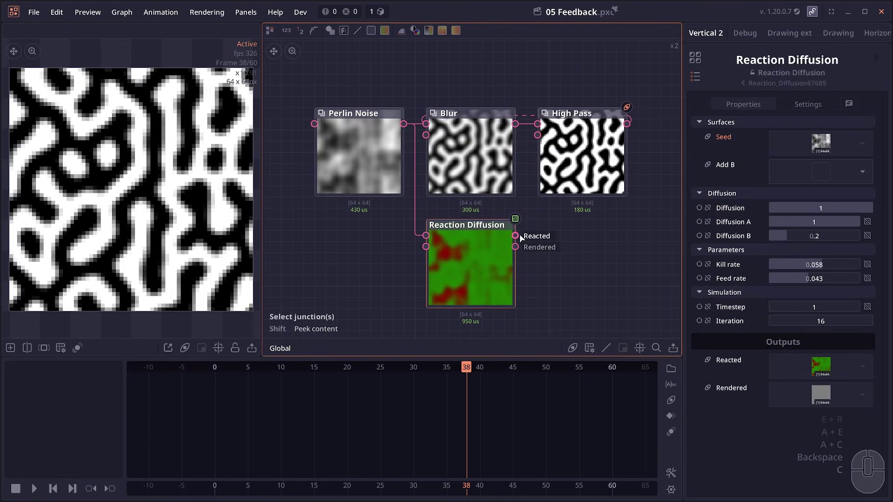
- Connect Reaction Diffusion's Reacted output back to its Seed input as Feedback and play the animation with its Rendered output previewed
drag(515, 236, 427, 237)
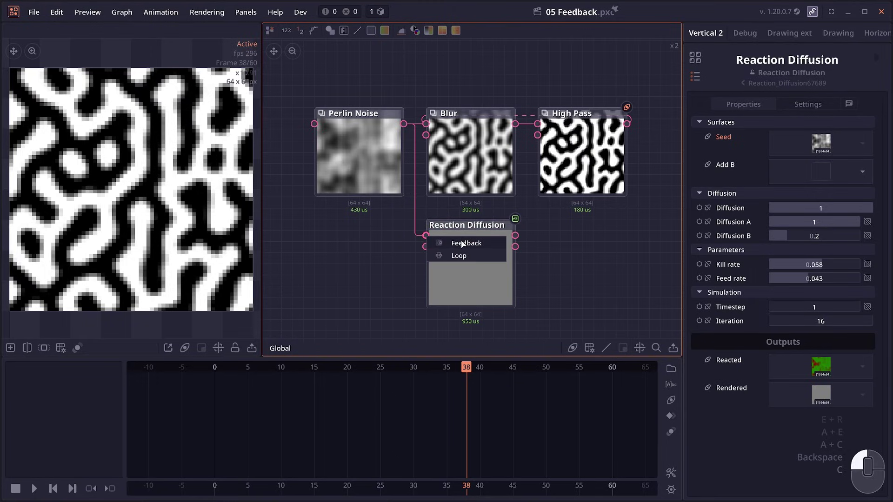
key(space)
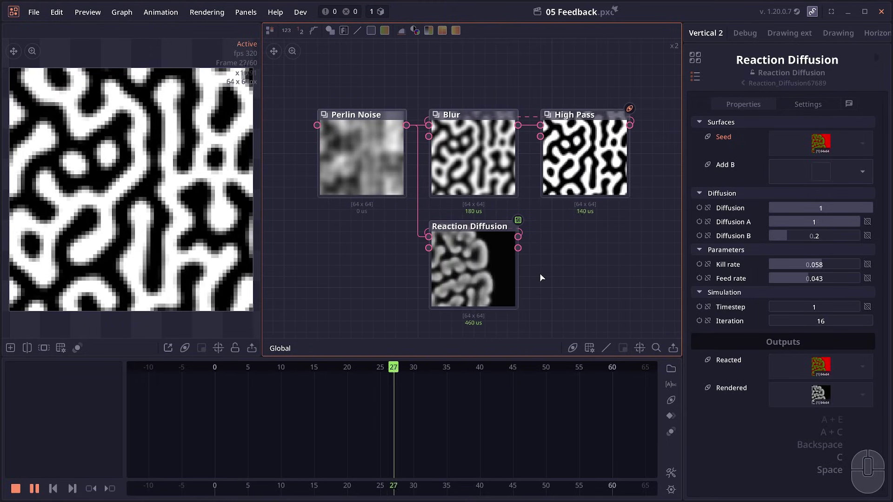
click(489, 283)
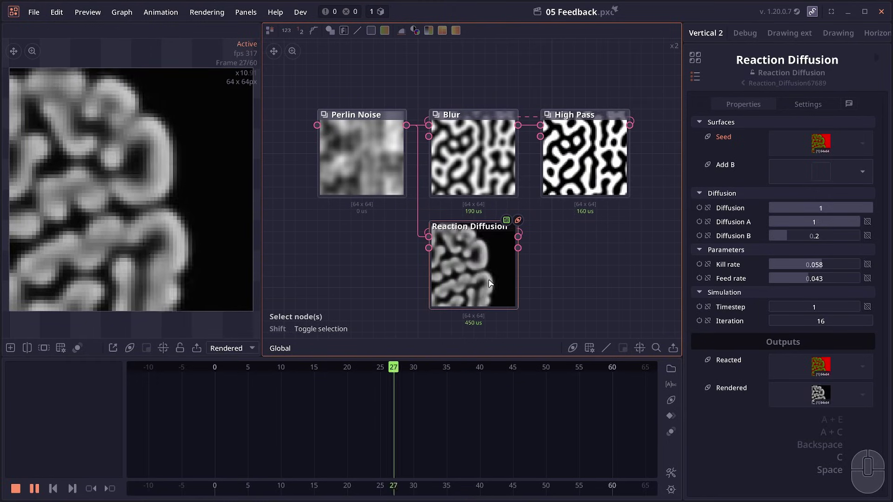
key(space)
key(space)
- Clear the graph for a new example and add a Number node
key(ctrl+q)
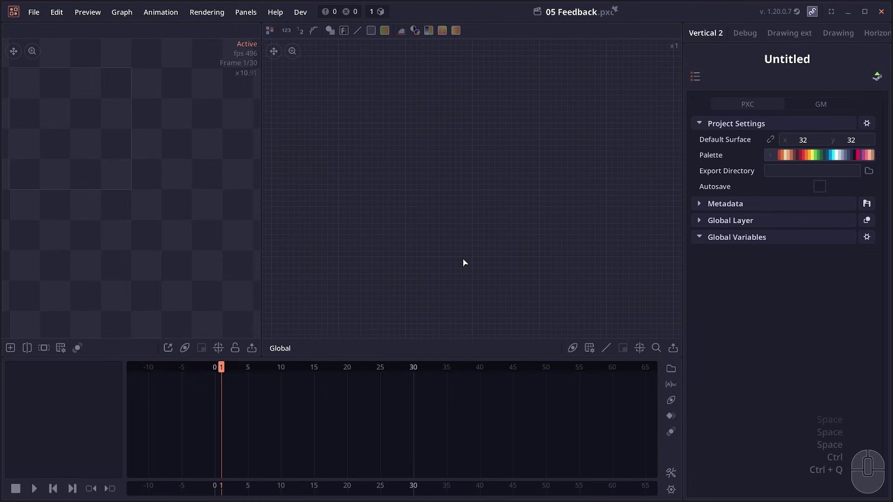
key(1)
scroll(414, 235, up, 1)
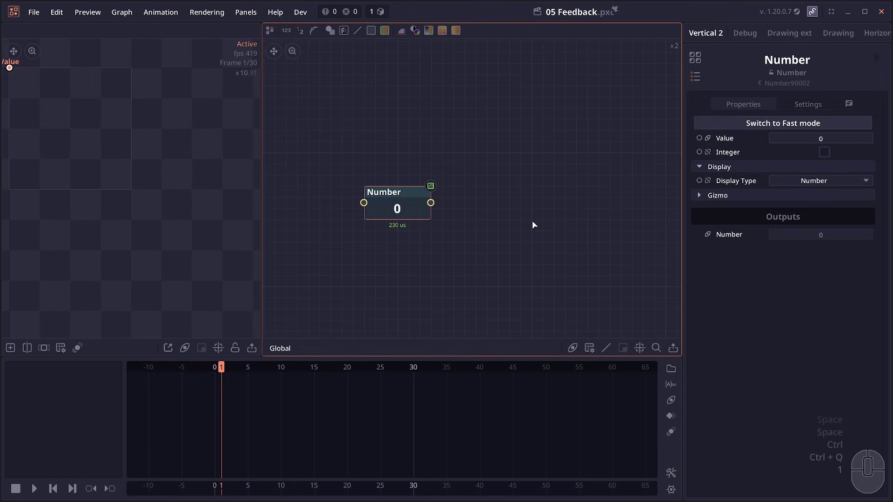
- Add a Math node that adds 1 to the Number node's value and feed its result into a second Number node
right_click(468, 199)
text(math)
key(Return)
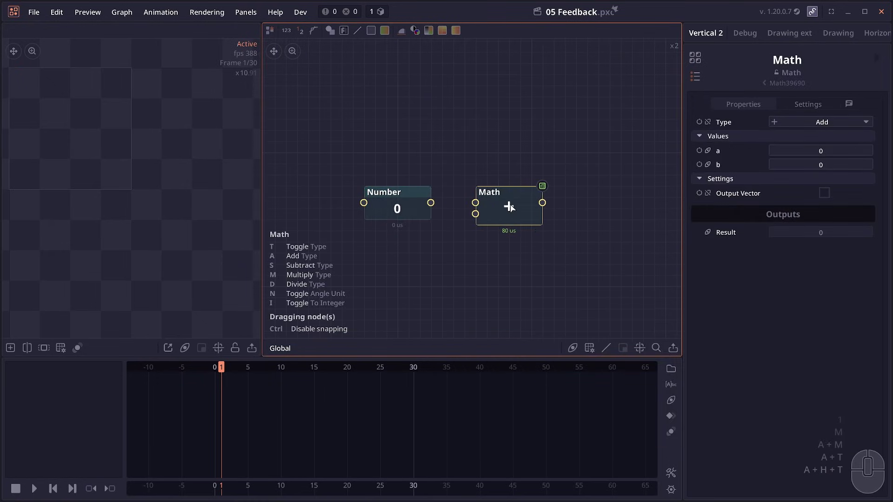
click(506, 207)
key(1)
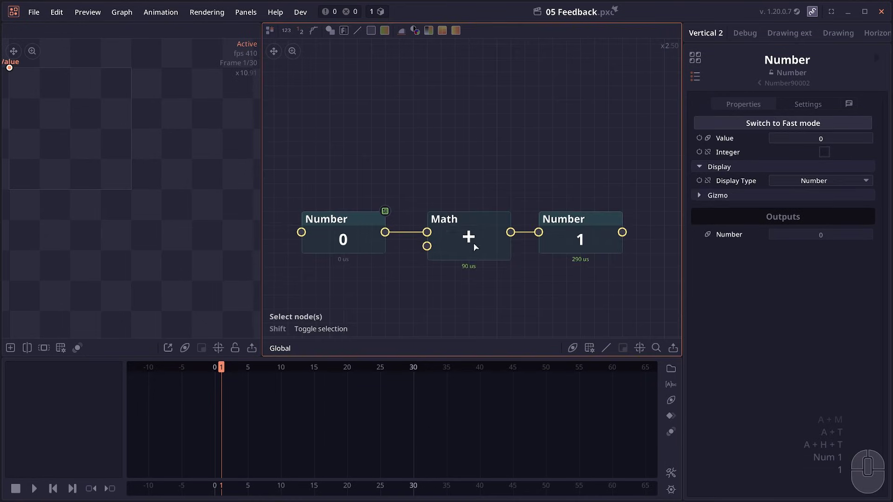
- Connect the Math node's result back to its own first input as Feedback and play the animation
mouse_move(504, 235)
mouse_down()
mouse_move(405, 193)
mouse_move(449, 233)
mouse_up()
click(470, 241)
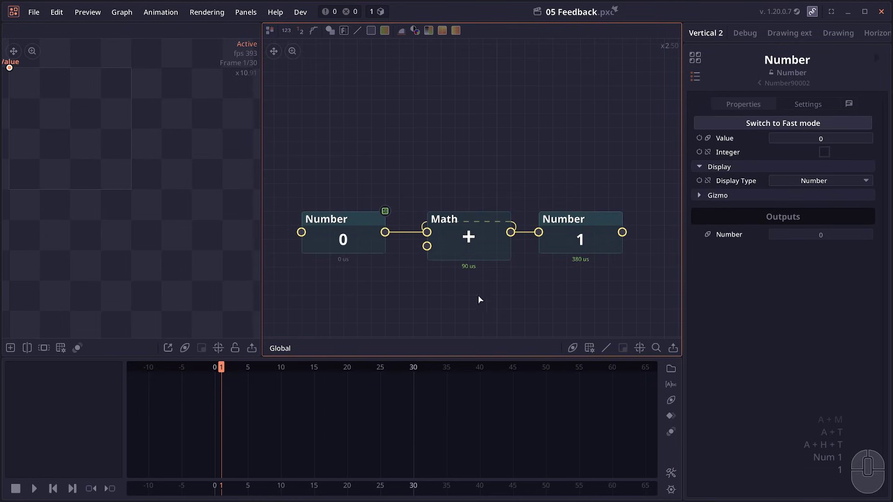
key(space)
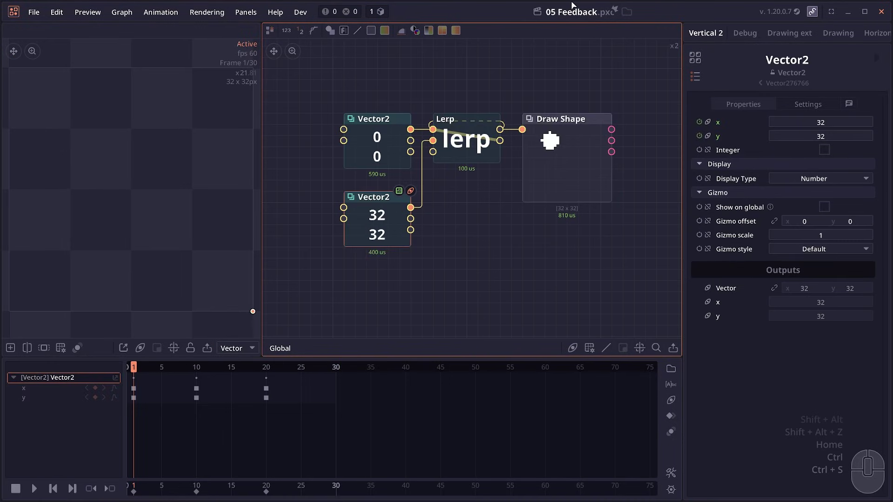
- Examine the two Vector2 nodes feeding the Lerp node in the lerpp project
click(460, 236)
scroll(460, 227, up, 1)
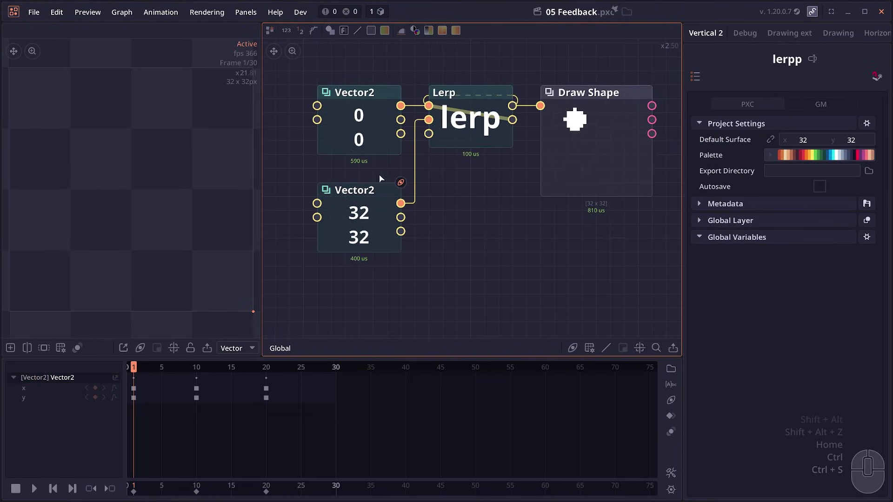
click(352, 158)
click(354, 199)
click(360, 122)
click(355, 220)
drag(304, 256, 305, 260)
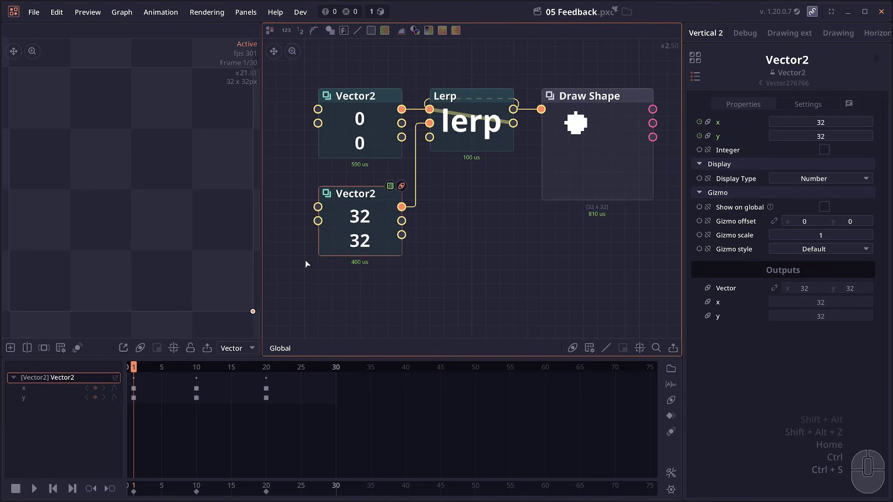
- Examine the x and y keyframes of the lower Vector2 node and the value curve of its x
scroll(370, 221, down, 1)
scroll(370, 223, up, 1)
drag(188, 432, 314, 413)
scroll(347, 411, up, 3)
scroll(307, 411, up, 2)
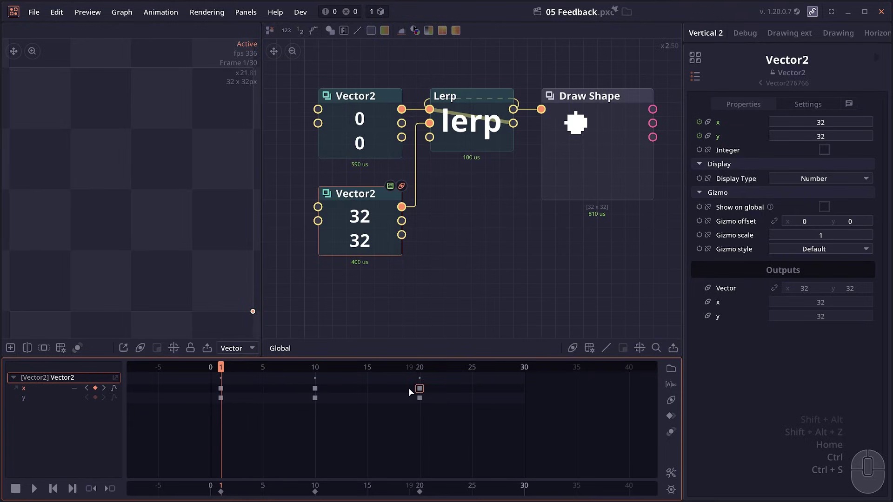
click(369, 240)
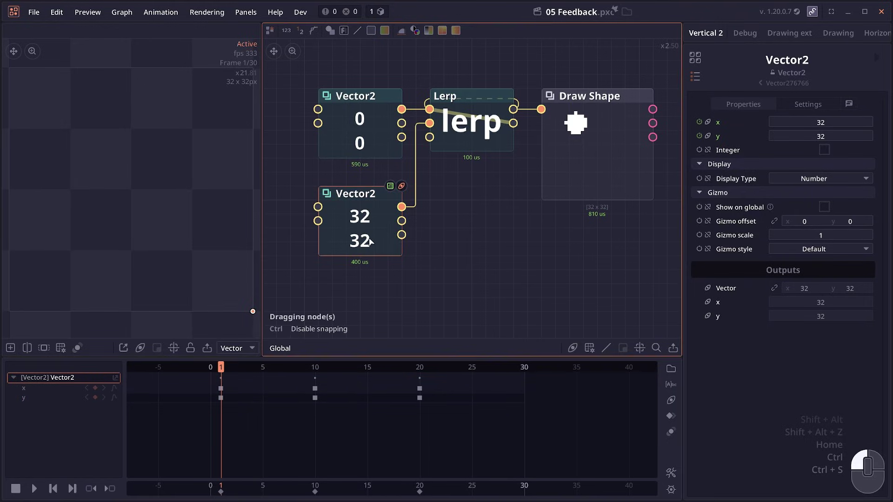
click(118, 387)
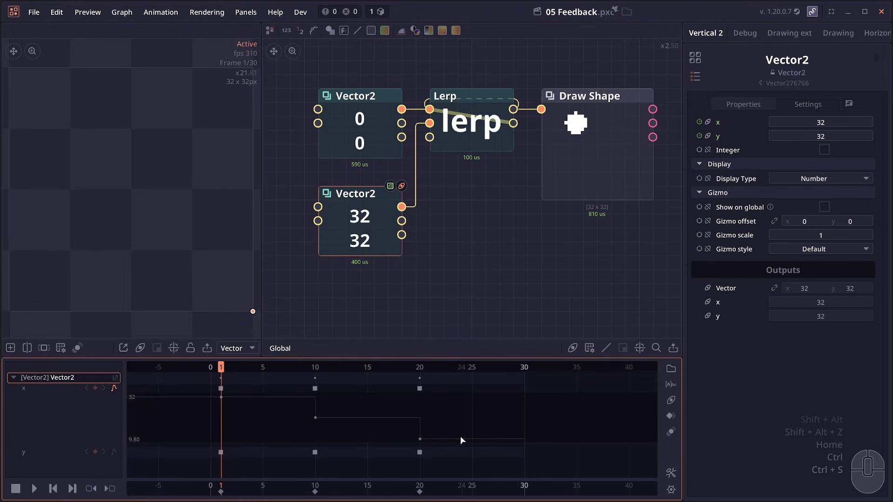
click(115, 389)
- Connect the lower Vector2 node's Vector output to the Draw Shape node's Center and play the animation
drag(377, 210, 371, 220)
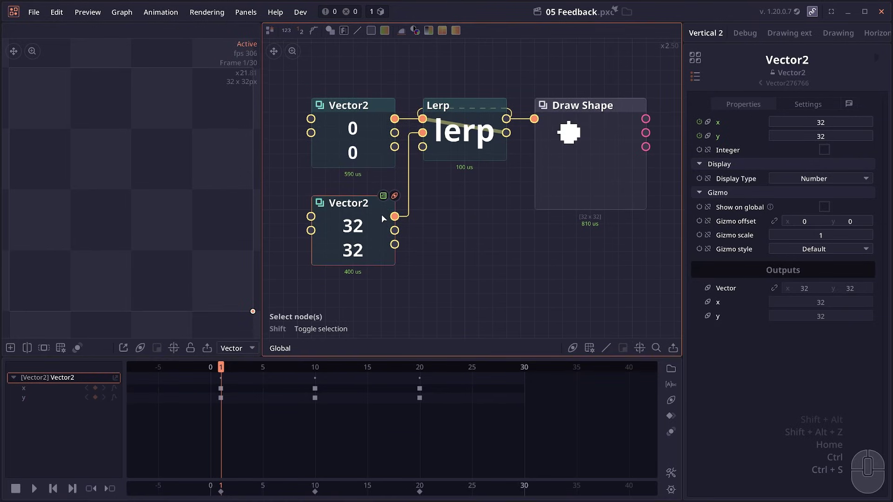
click(585, 155)
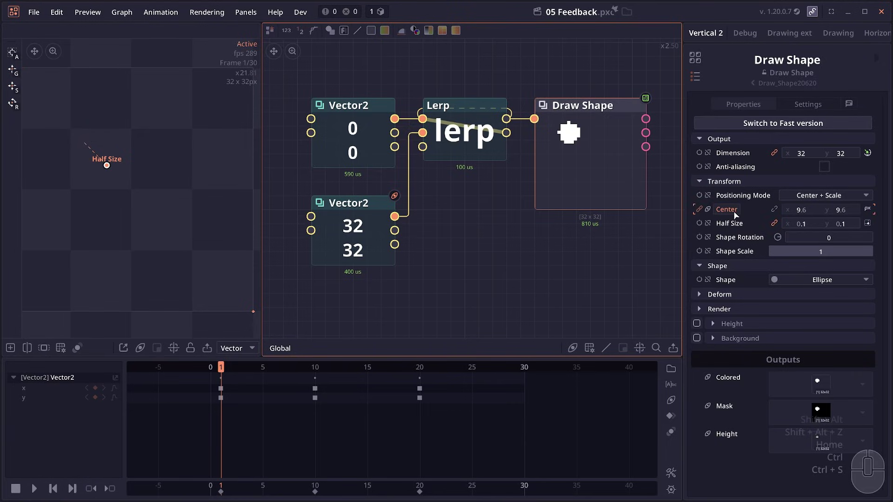
drag(736, 215, 396, 216)
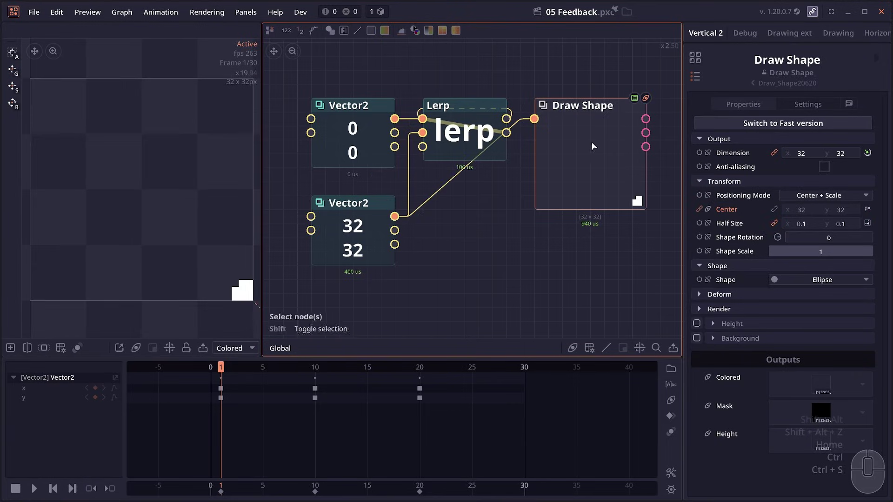
key(space)
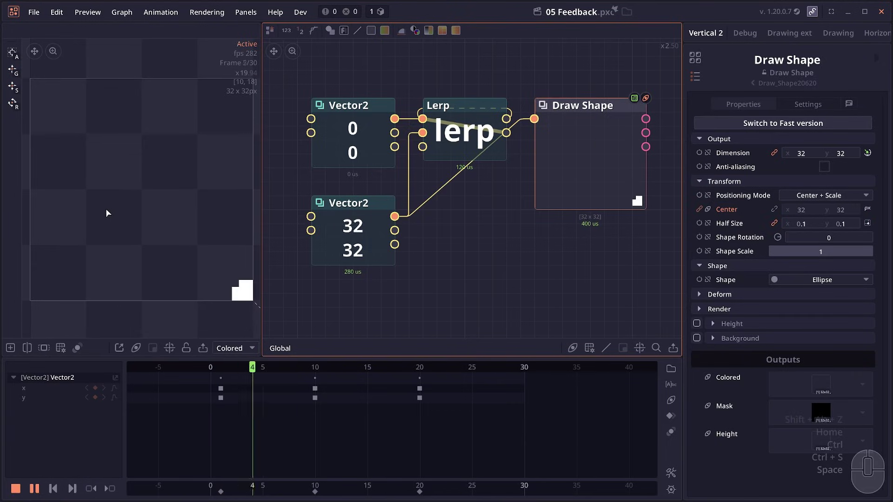
key(space)
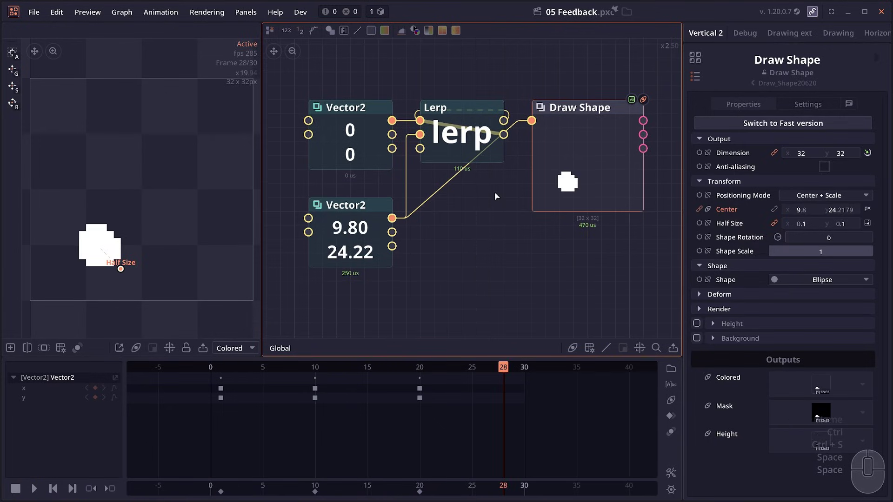
- Select all x and y keyframes of the animated Vector2 node and inspect their values
drag(464, 440, 214, 391)
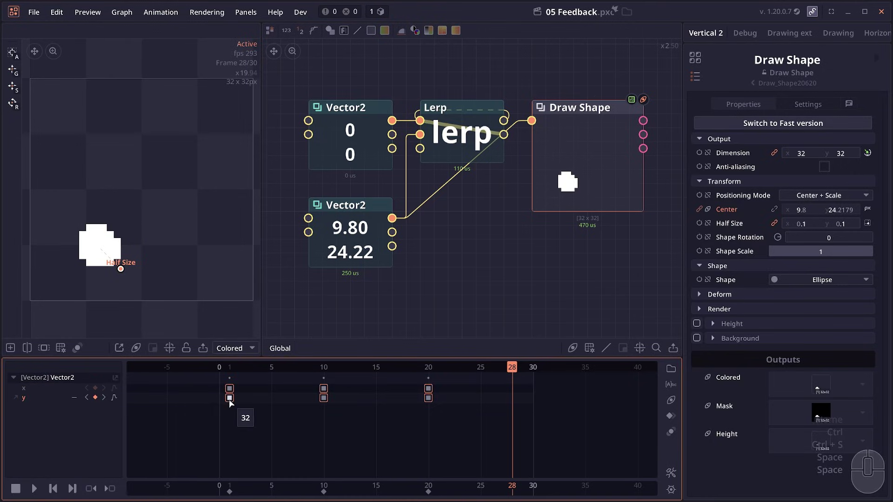